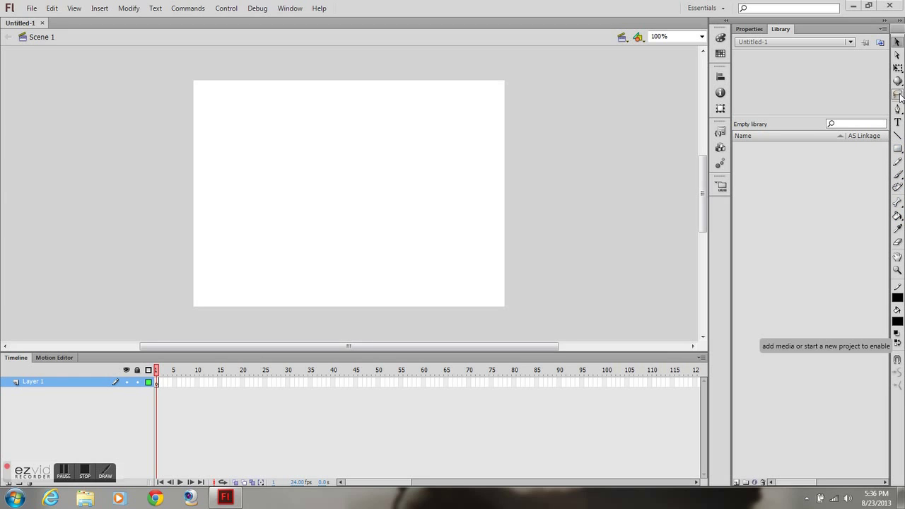
Step: Draw a solid black circle with the Oval tool on the pasteboard left of the stage
left_click(897, 150)
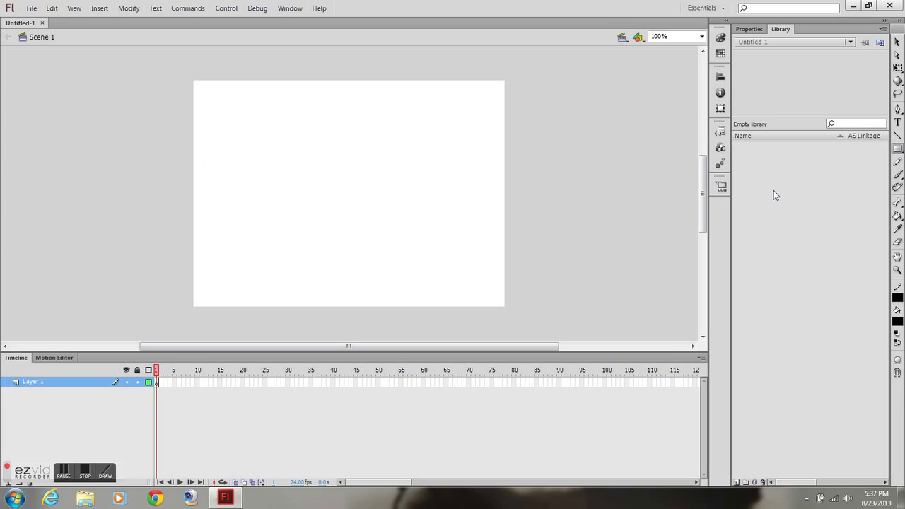
left_click(897, 149)
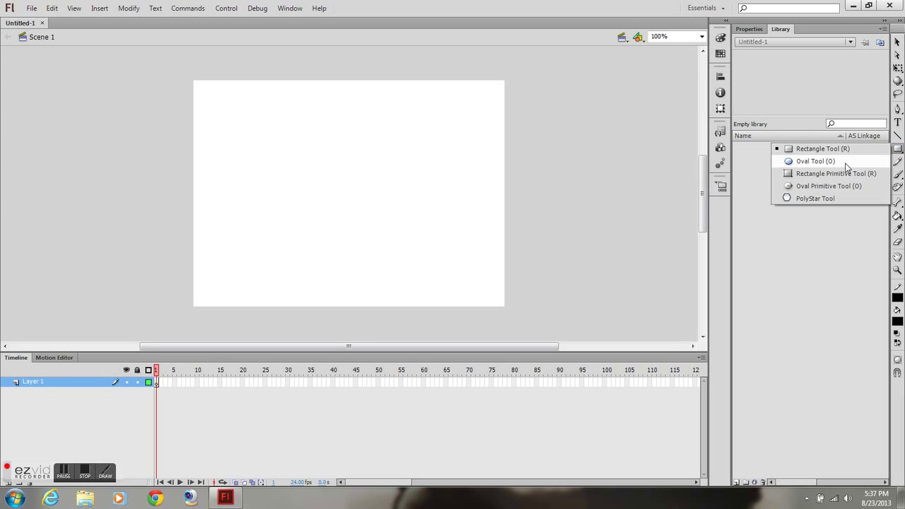
left_click(796, 159)
left_click_drag(126, 100, 162, 135)
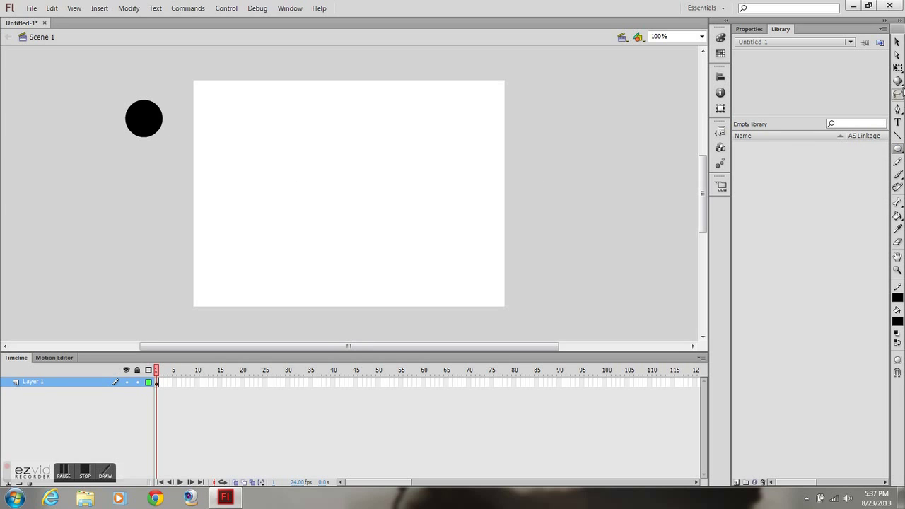
left_click(896, 43)
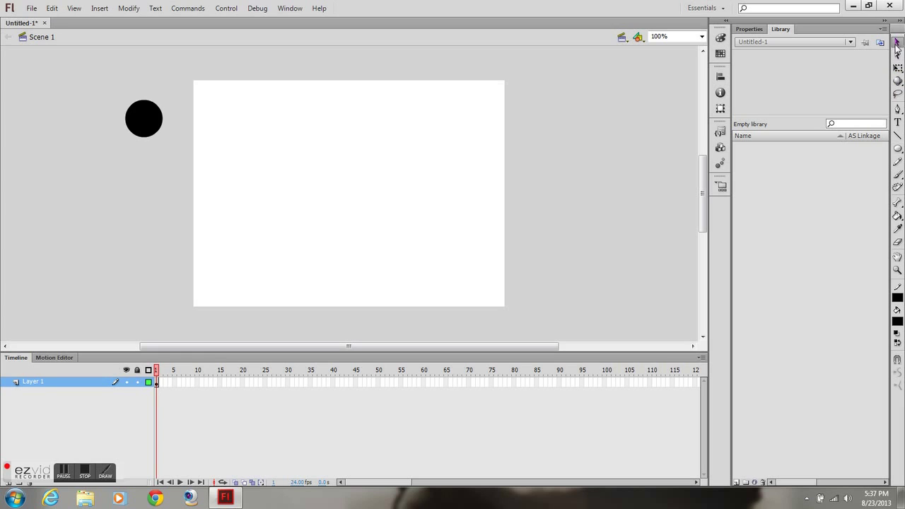
left_click(147, 105)
key("Escape")
Step: Fill the circle with the grey radial gradient using the Paint Bucket
left_click(897, 216)
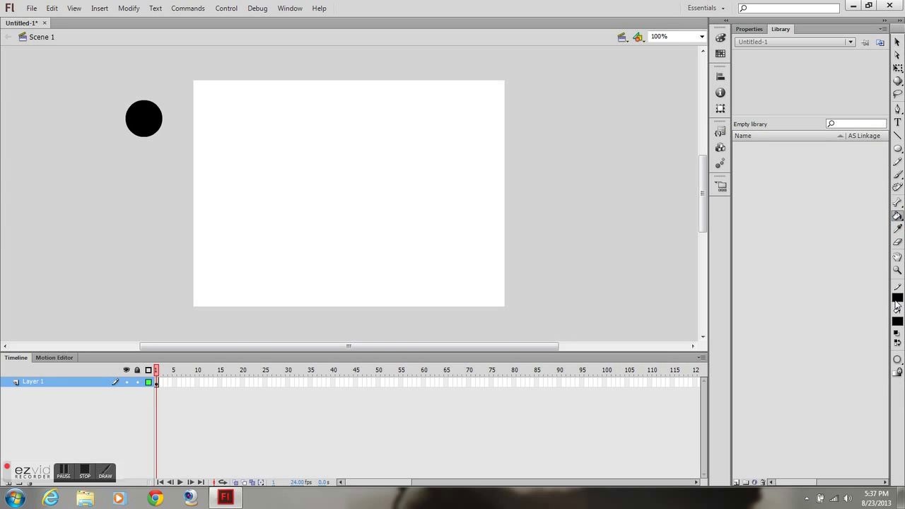
left_click(897, 321)
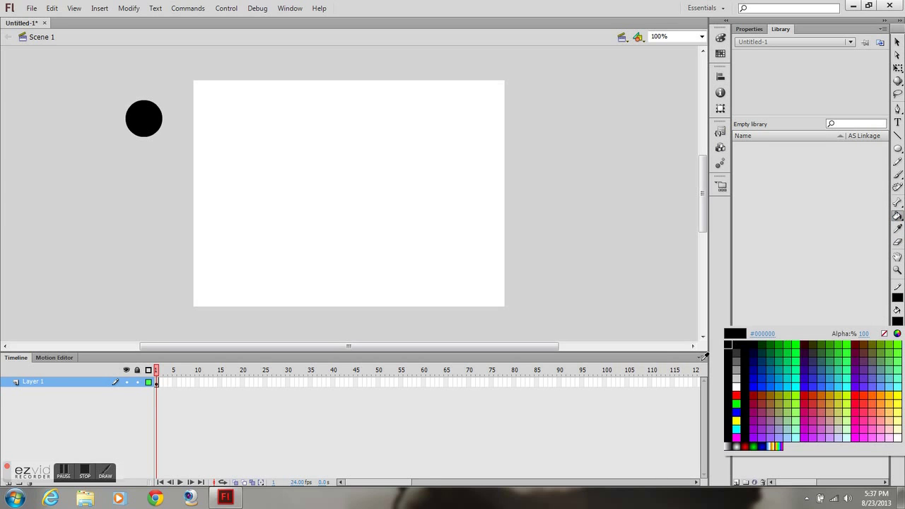
left_click(735, 446)
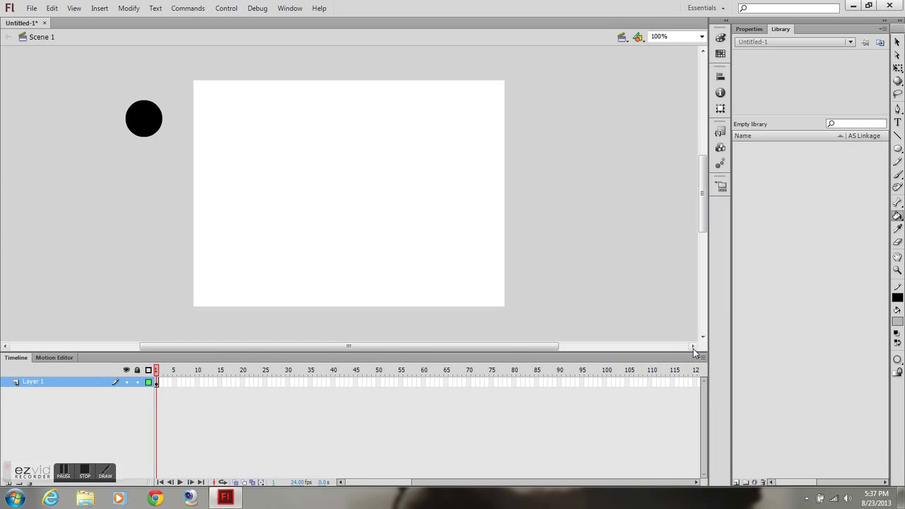
left_click(897, 321)
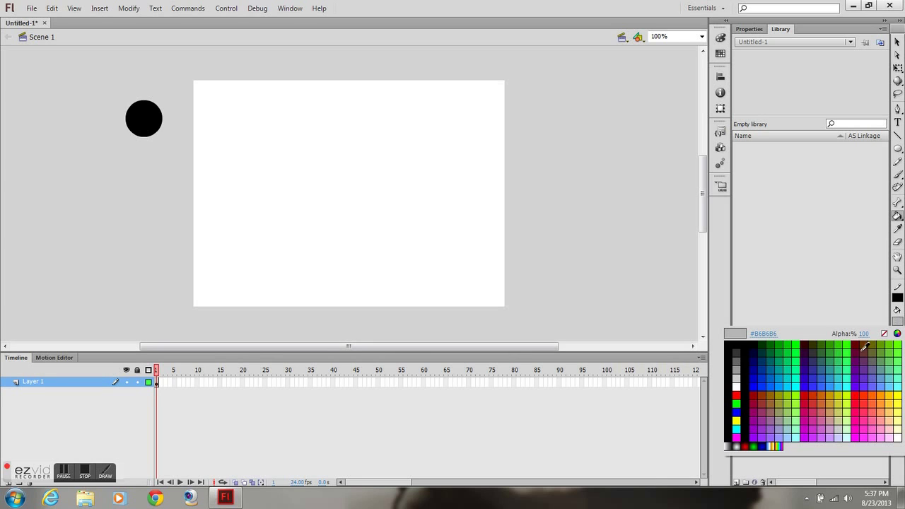
left_click(736, 447)
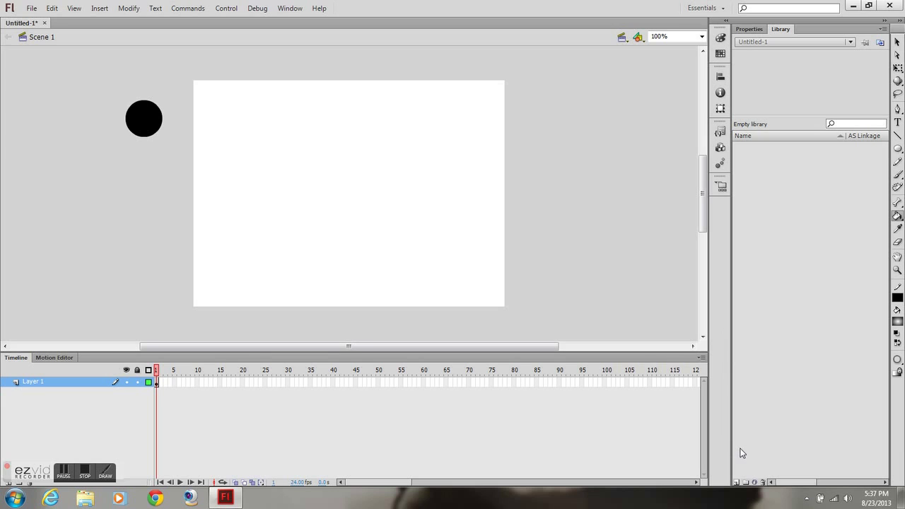
left_click(145, 103)
left_click(143, 105)
left_click(896, 44)
Step: Rename Layer 1 to 'Ball'
double_click(64, 384)
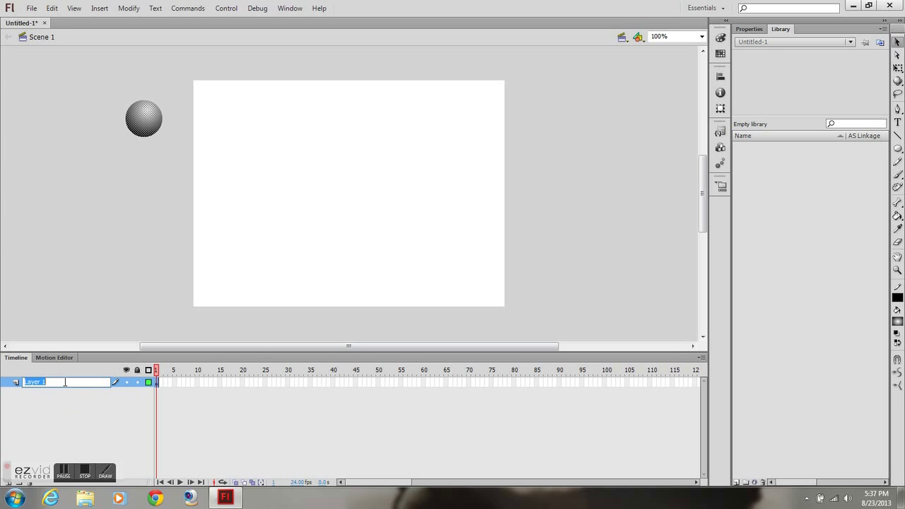
type("Ball")
key("Return")
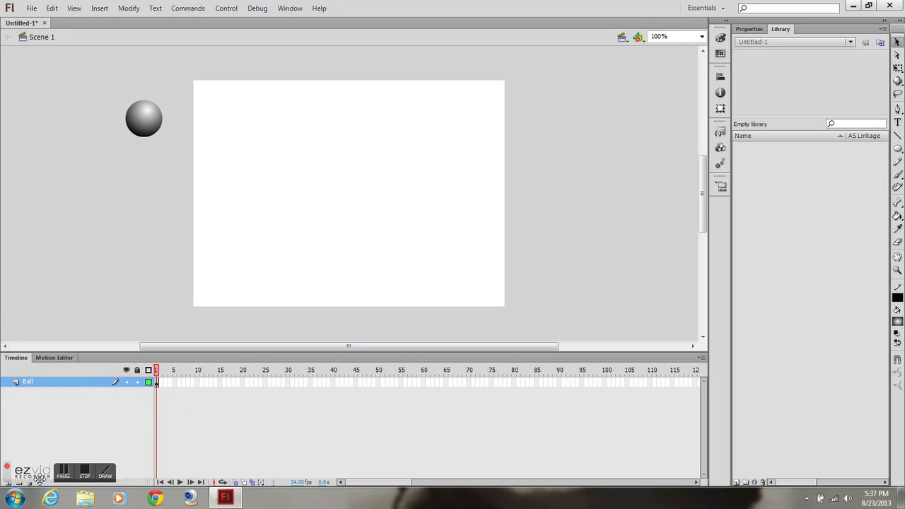
left_click_drag(44, 475, 795, 454)
Step: Add a new layer named 'Ground' and move it below the Ball layer
left_click(7, 482)
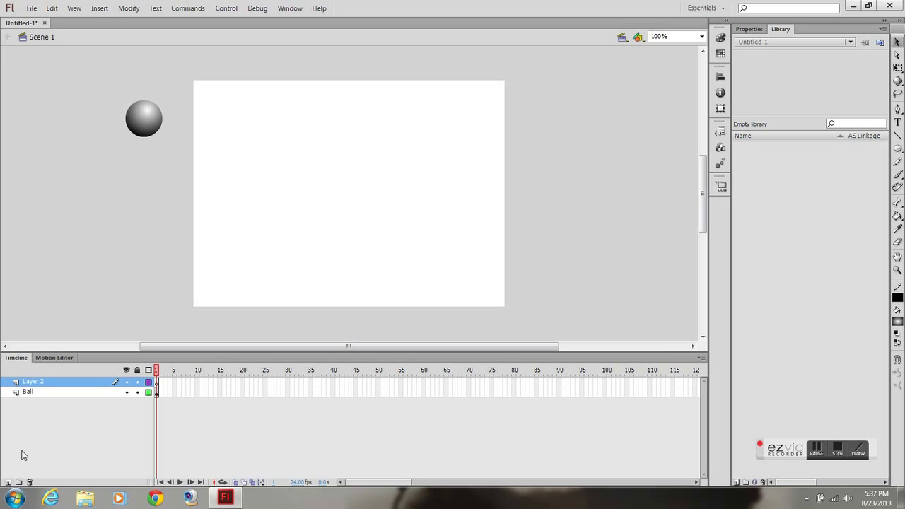
double_click(38, 383)
type("Ground")
key("Return")
left_click_drag(39, 384, 15, 397)
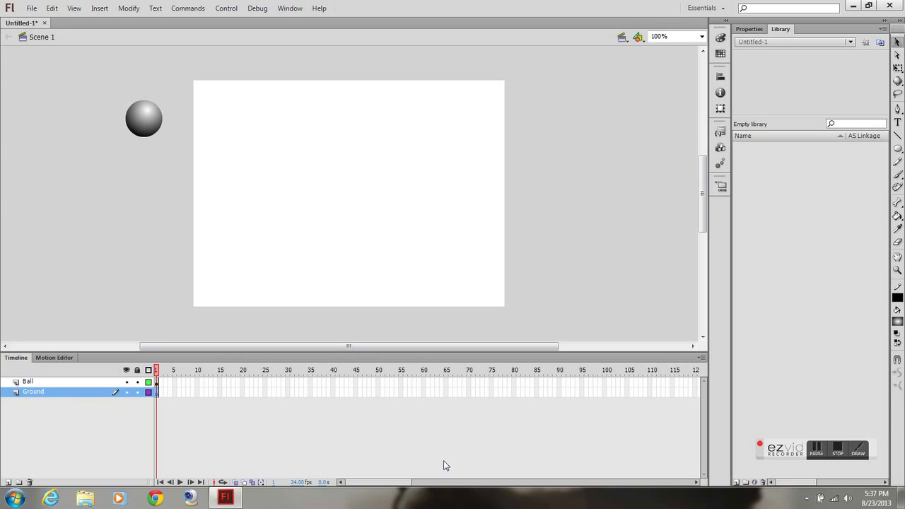
Step: Draw a horizontal ground line across the lower stage on the Ground layer
left_click(898, 135)
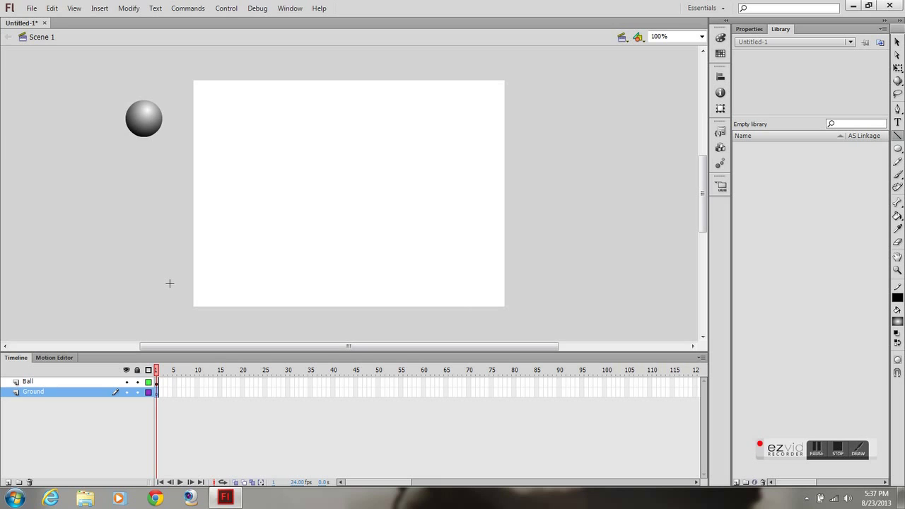
left_click_drag(170, 283, 529, 285)
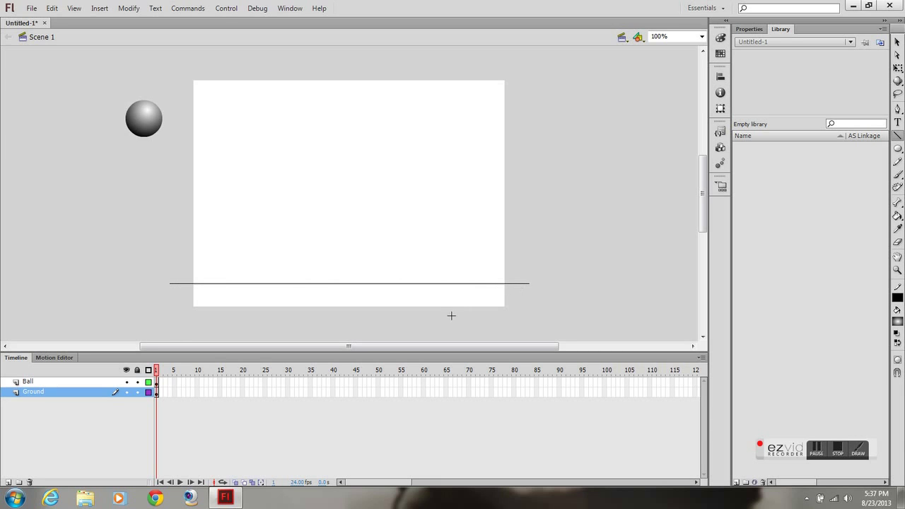
left_click(29, 381)
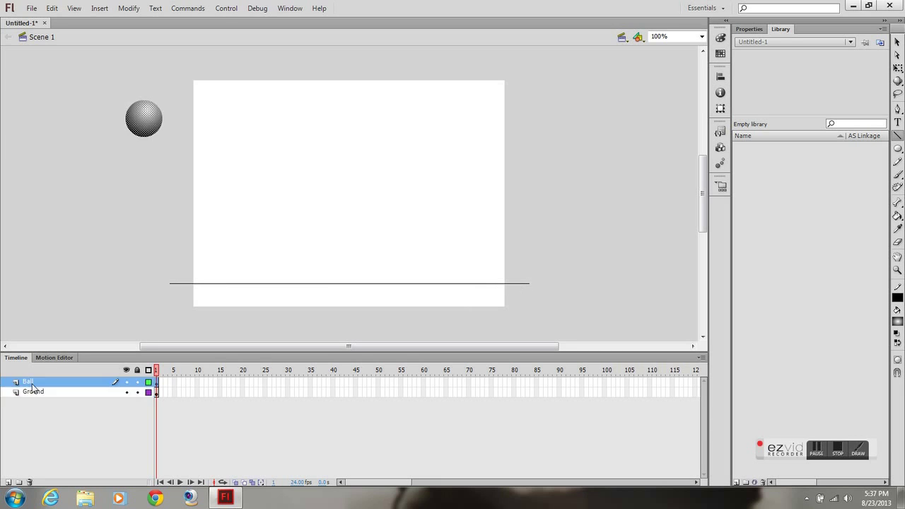
Step: Extend the Ground layer's frames to frame 80 and lock the layer
right_click(514, 388)
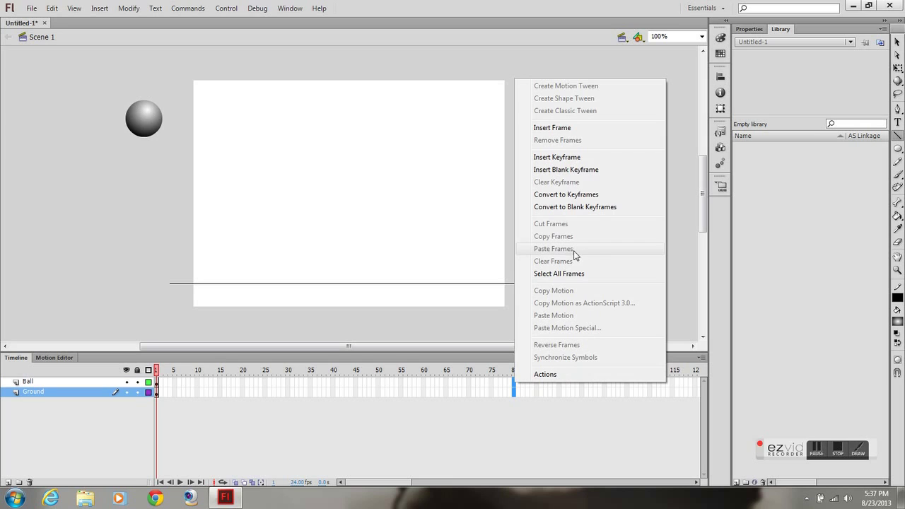
left_click(552, 127)
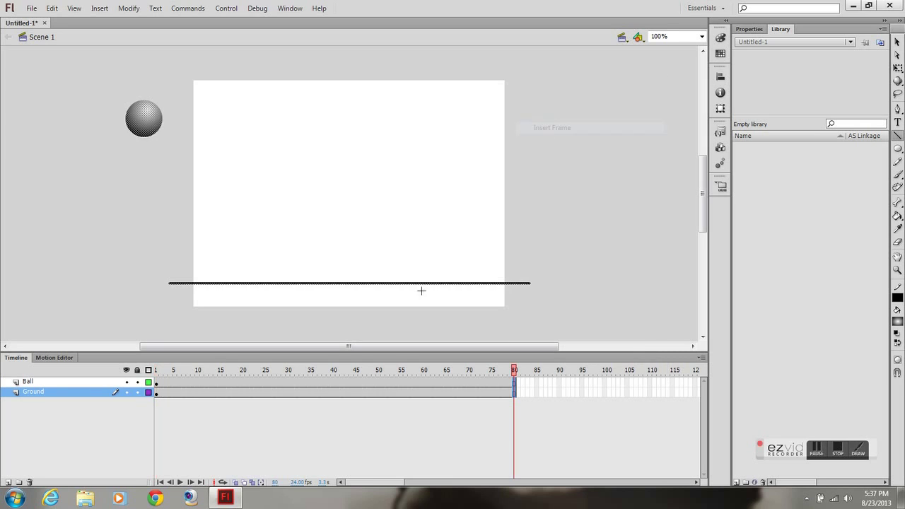
left_click(257, 382)
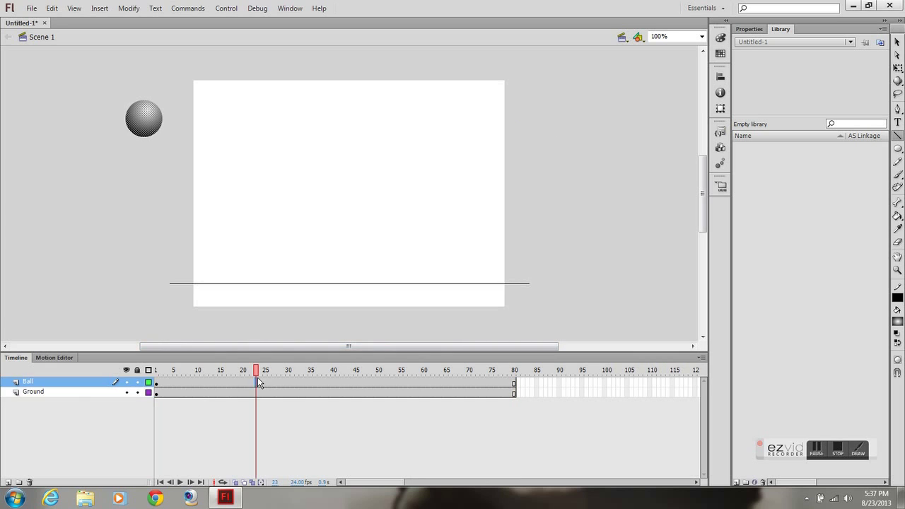
left_click(127, 393)
left_click(128, 393)
Step: Create a motion tween on the Ball layer, converting the ball into a symbol
right_click(201, 385)
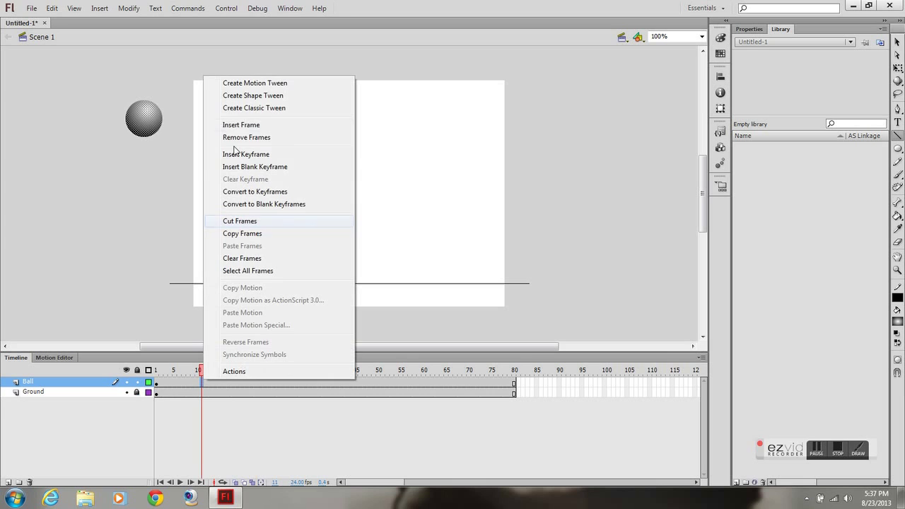
left_click(240, 83)
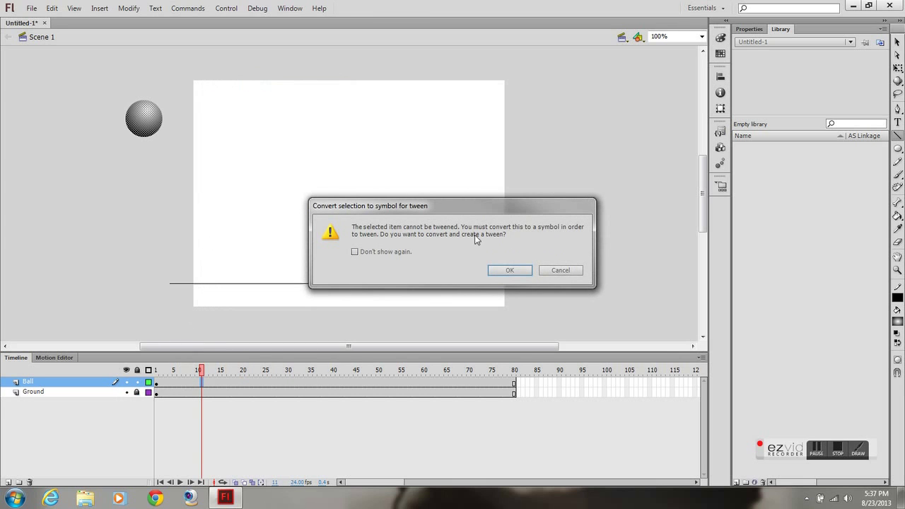
left_click(509, 270)
Step: Rename the ball's Library symbol to 'mov_Ball'
double_click(771, 148)
type("Ball")
key("Return")
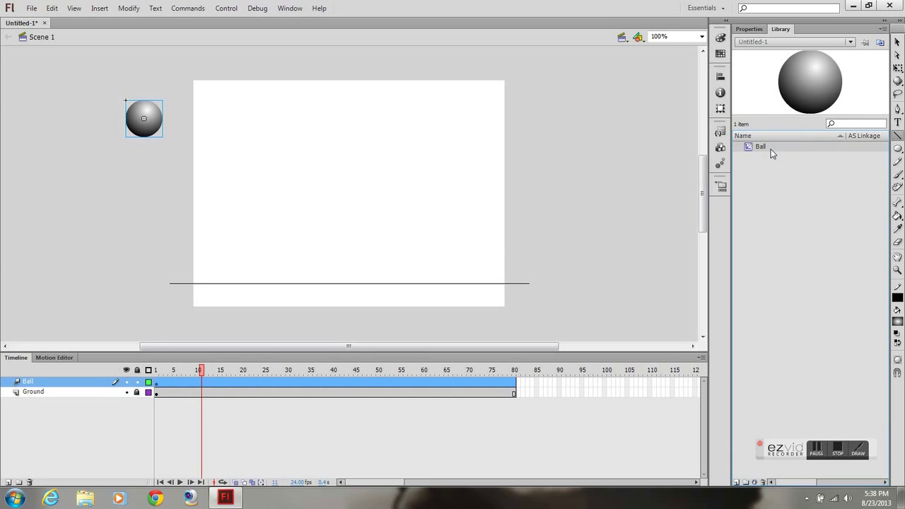
double_click(771, 148)
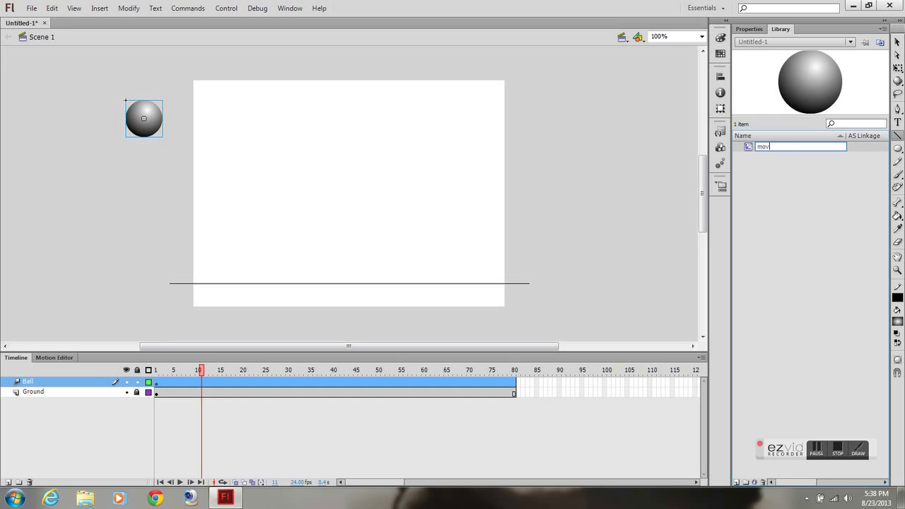
type("mov_Ball")
key("Return")
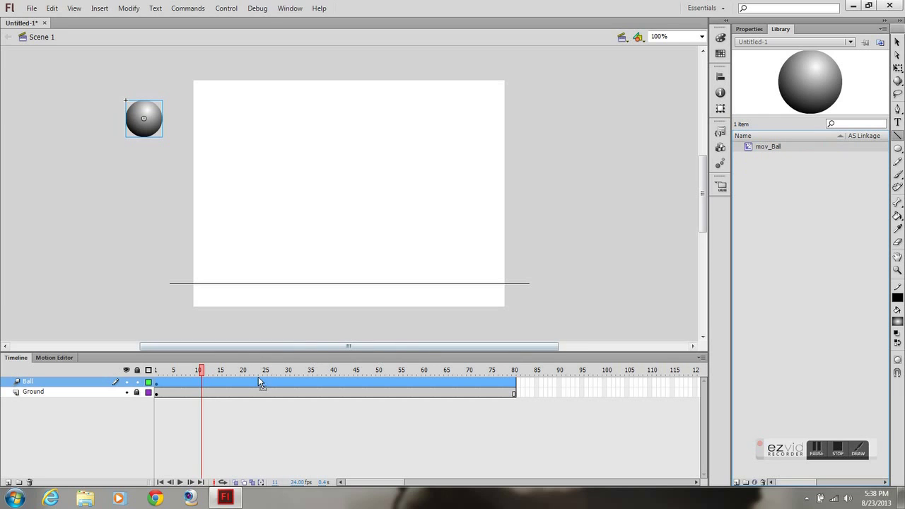
Step: Place the ball on the ground at frame 10, at its first peak at frame 20, and down at frame 30
left_click(749, 29)
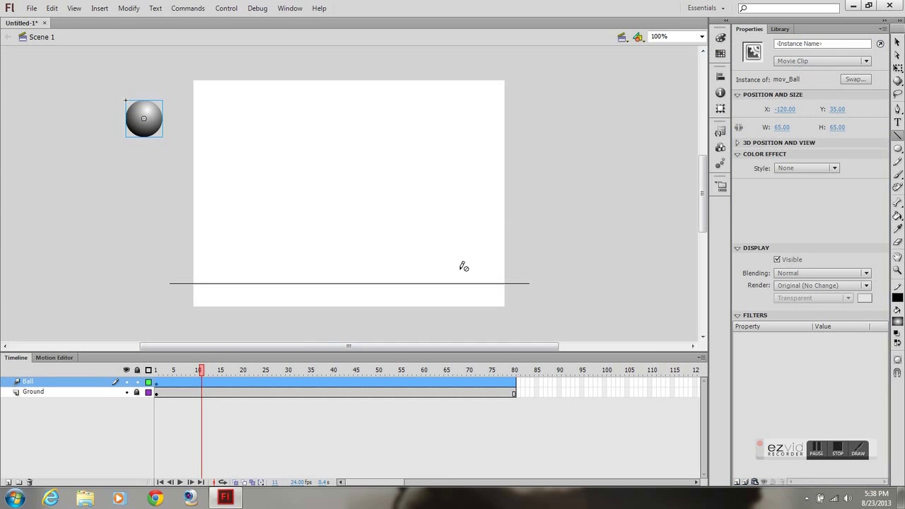
left_click(199, 372)
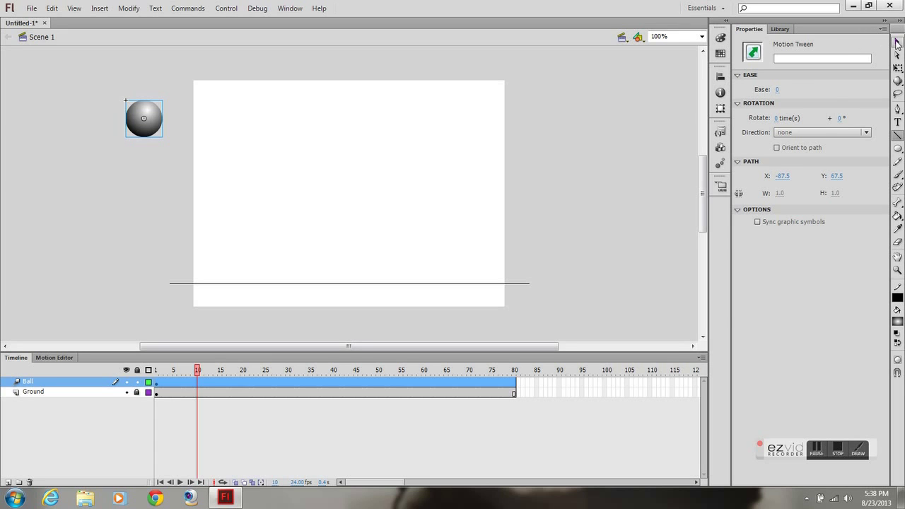
left_click(897, 41)
left_click_drag(142, 134, 221, 282)
left_click(242, 370)
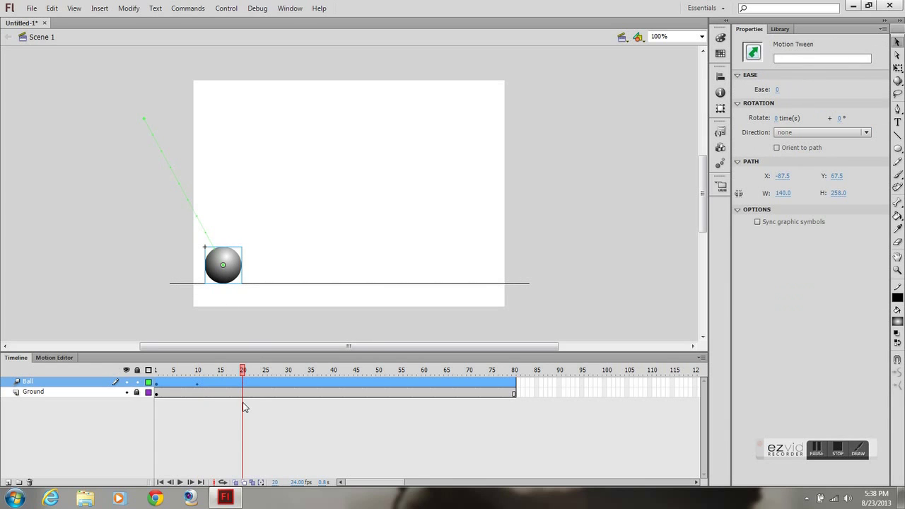
left_click_drag(234, 274, 264, 148)
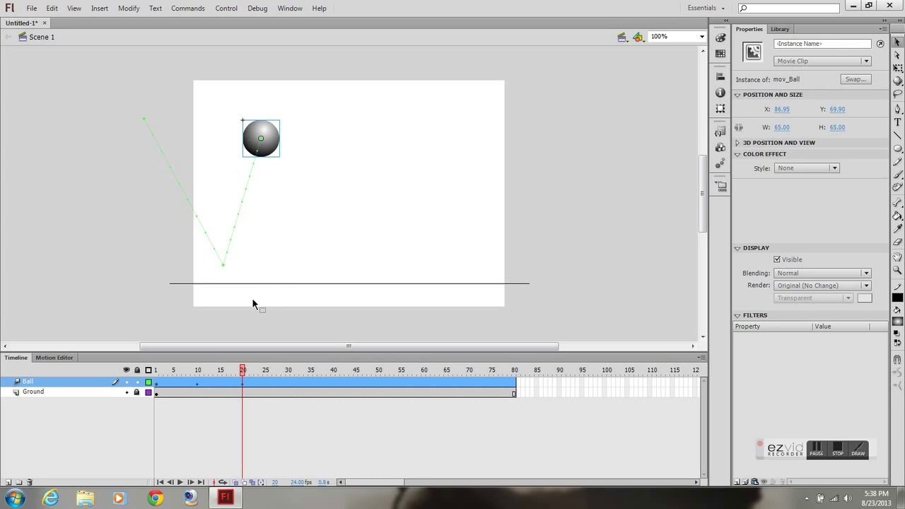
left_click_drag(271, 146, 287, 146)
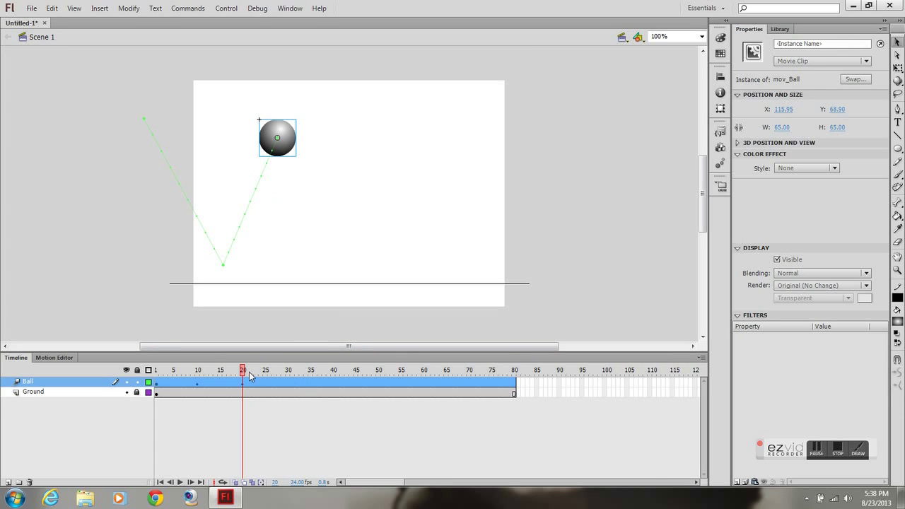
left_click(288, 377)
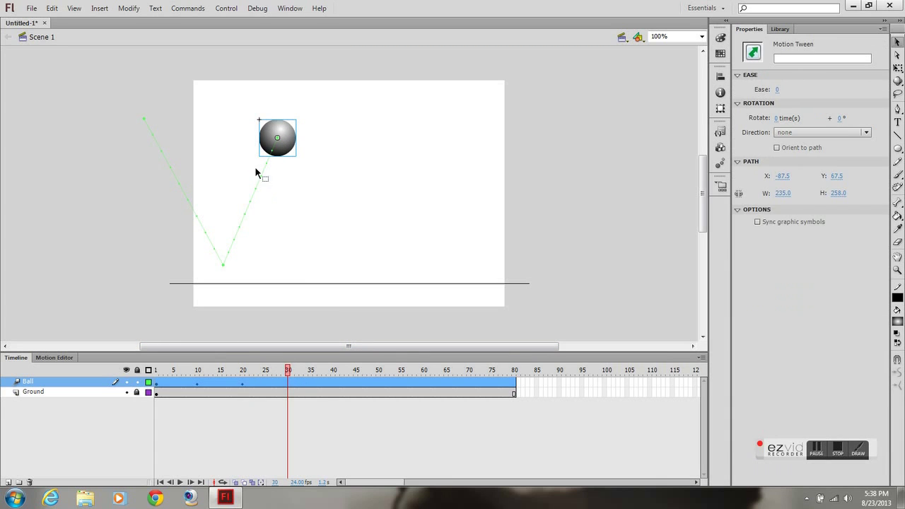
left_click_drag(292, 158, 344, 282)
Step: Set lower peaks and ground bounces for frames 40 through 80, ending past the stage
left_click(333, 371)
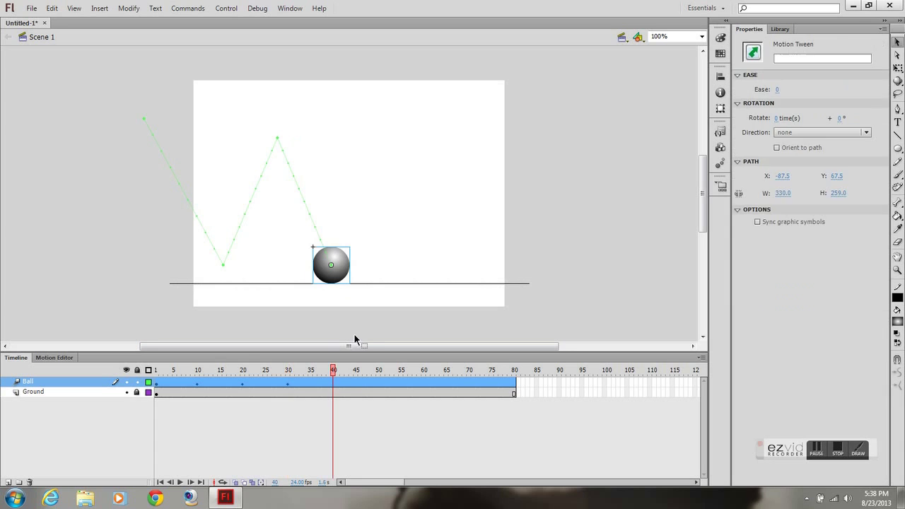
left_click_drag(345, 282, 481, 228)
left_click(378, 371)
left_click(424, 377)
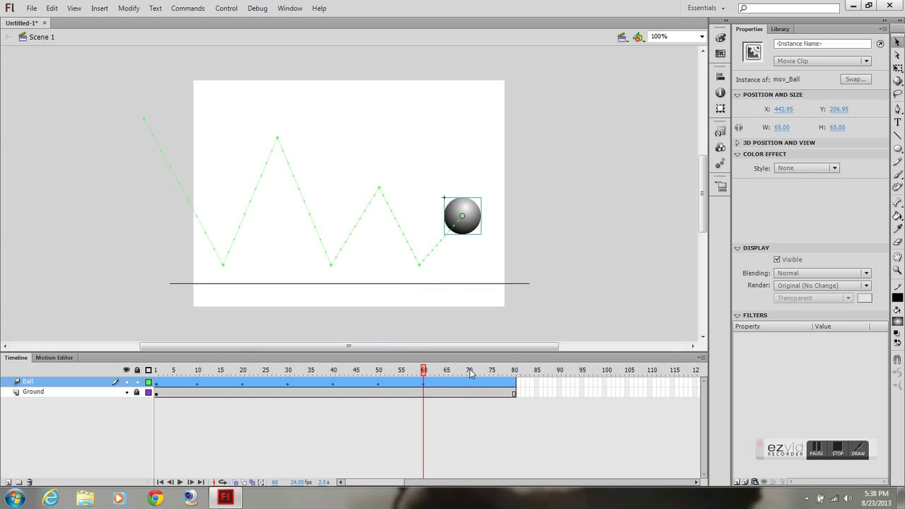
left_click(470, 374)
left_click(467, 225)
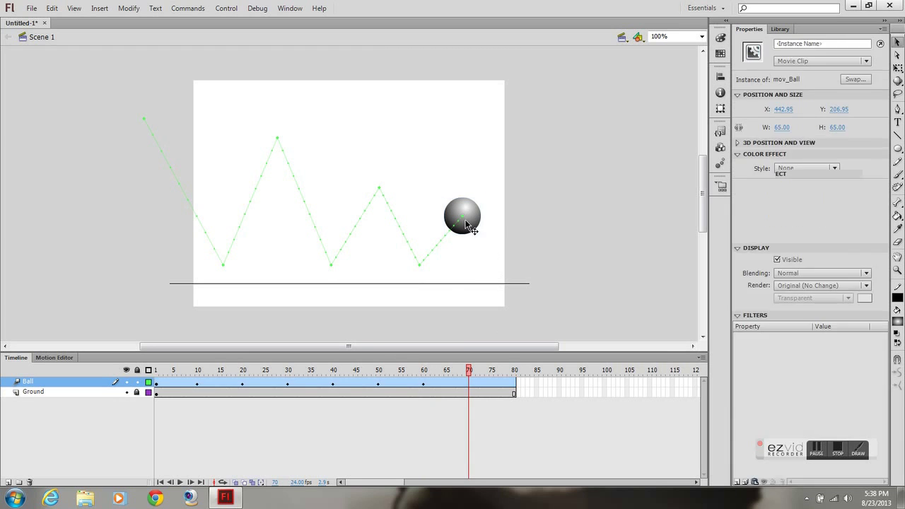
left_click_drag(474, 226, 500, 276)
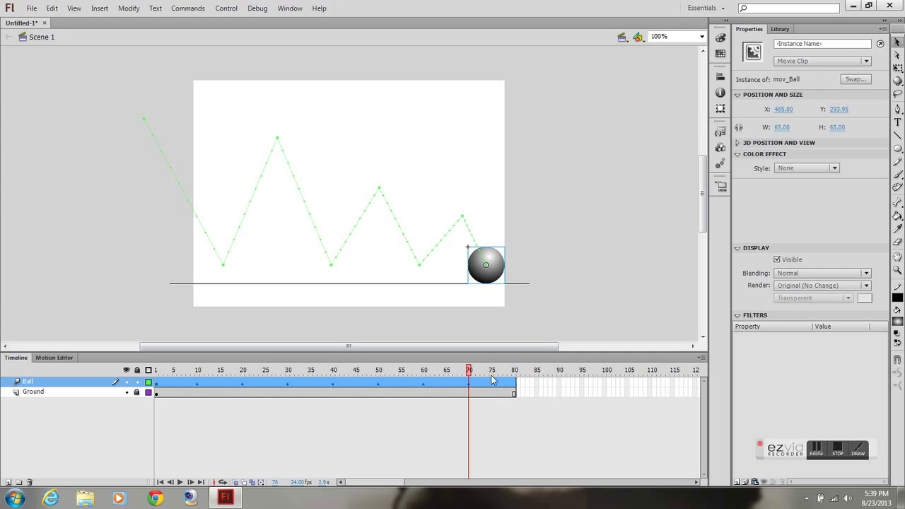
left_click(514, 374)
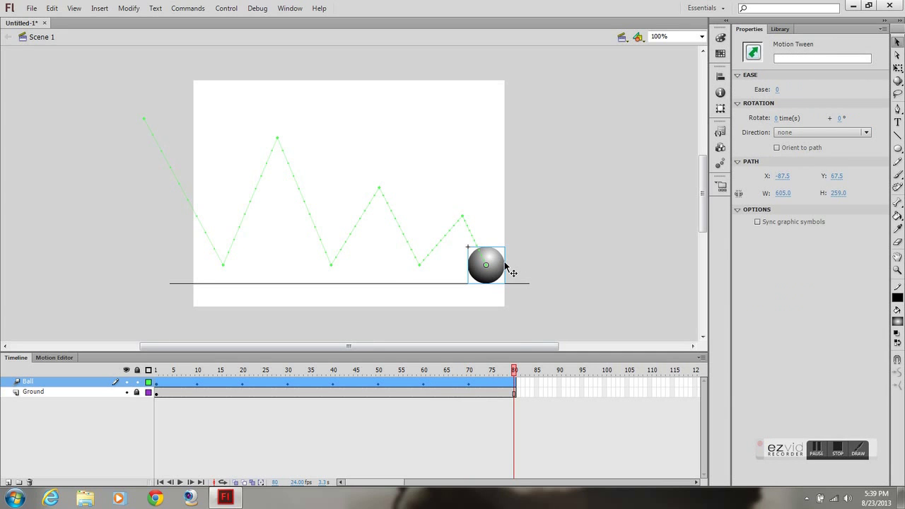
left_click_drag(501, 278, 560, 221)
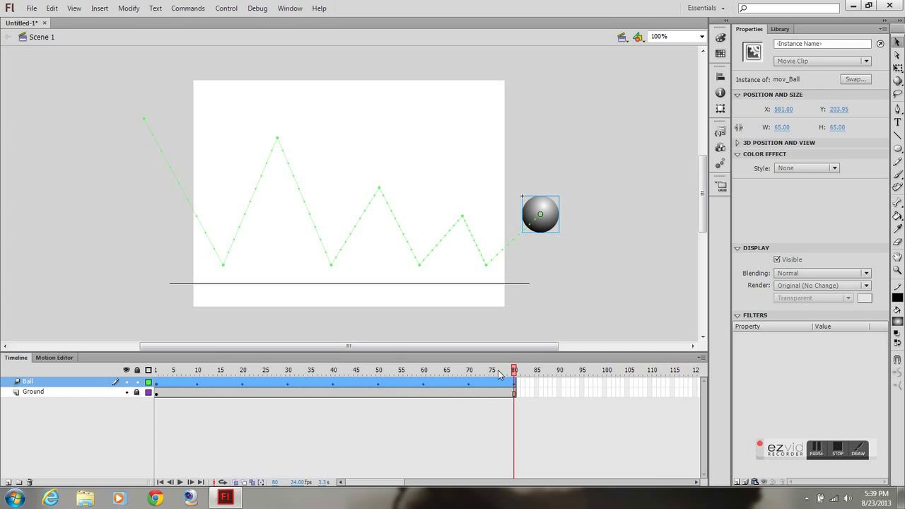
left_click_drag(498, 373, 424, 378)
left_click(470, 378)
left_click(471, 215)
left_click_drag(470, 210, 463, 209)
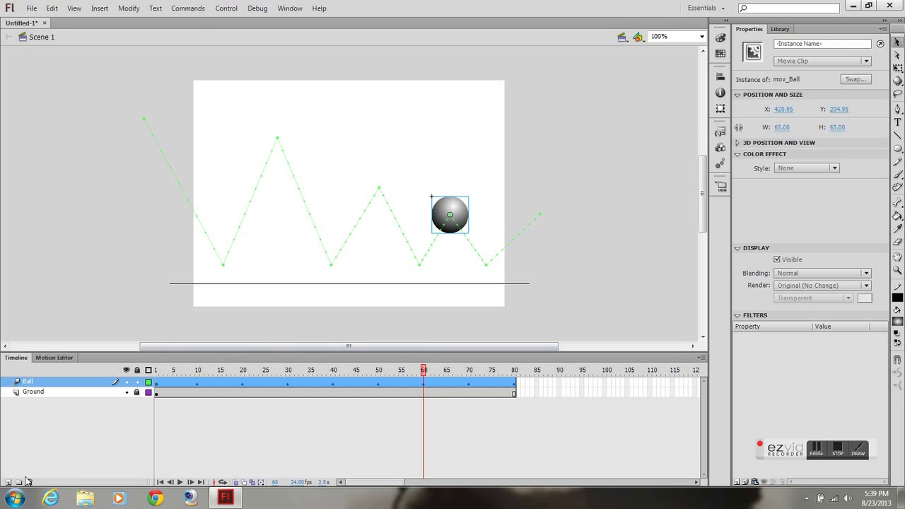
Step: Preview the bounce animation on the timeline, then return to frame 1
left_click(181, 481)
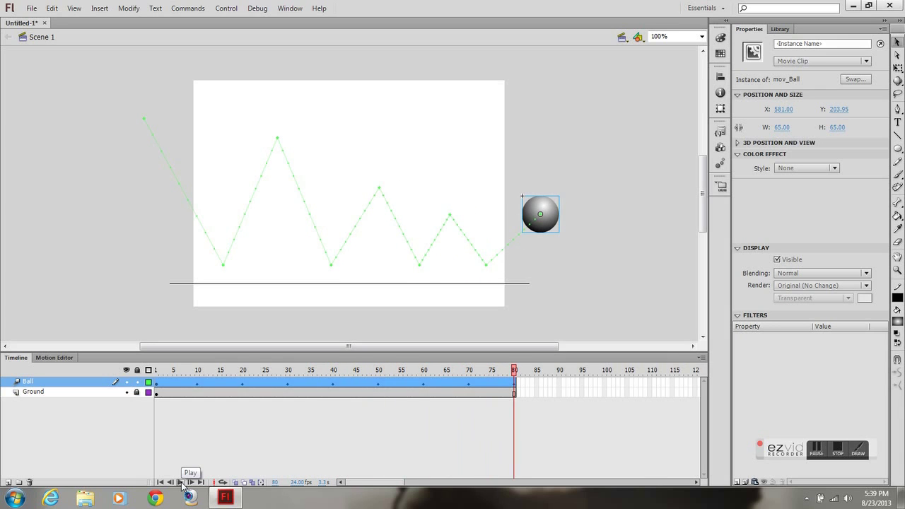
left_click(182, 482)
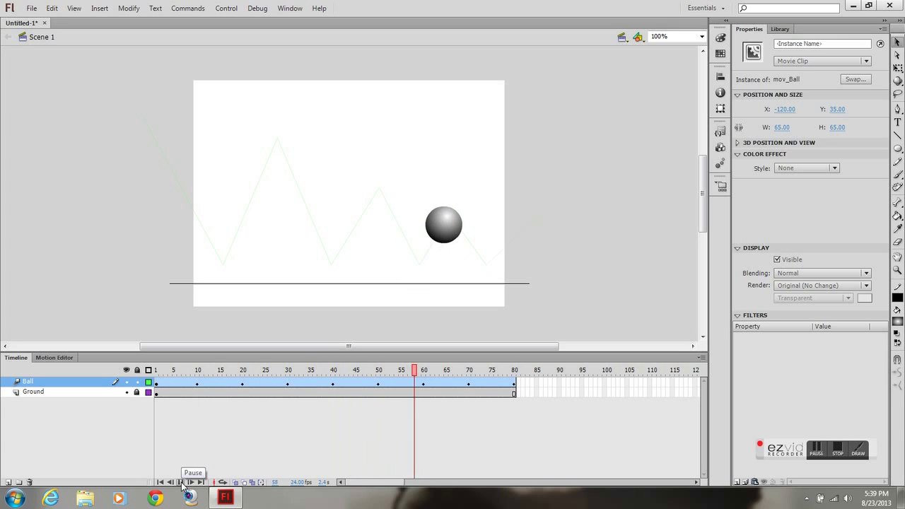
left_click(182, 482)
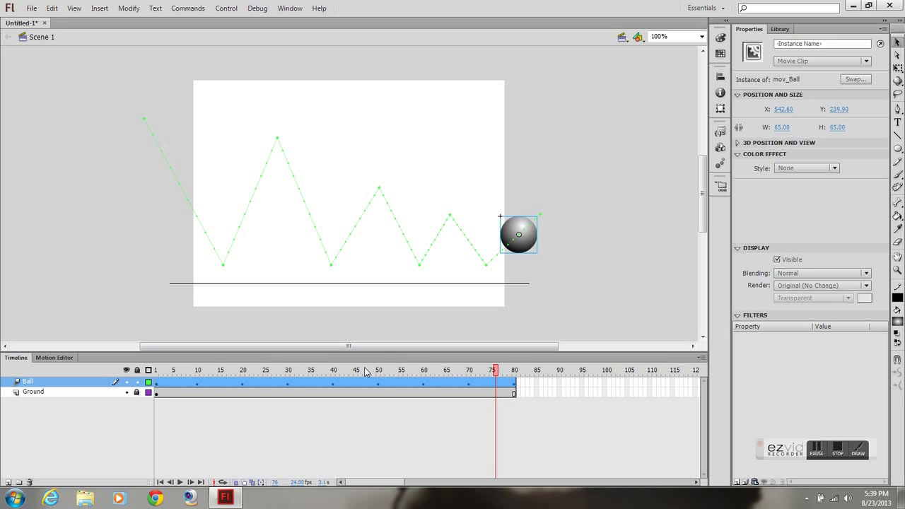
left_click_drag(339, 373, 129, 372)
Step: Bend each straight motion-path segment into a curve, from the start through the final bounce
left_click(158, 379)
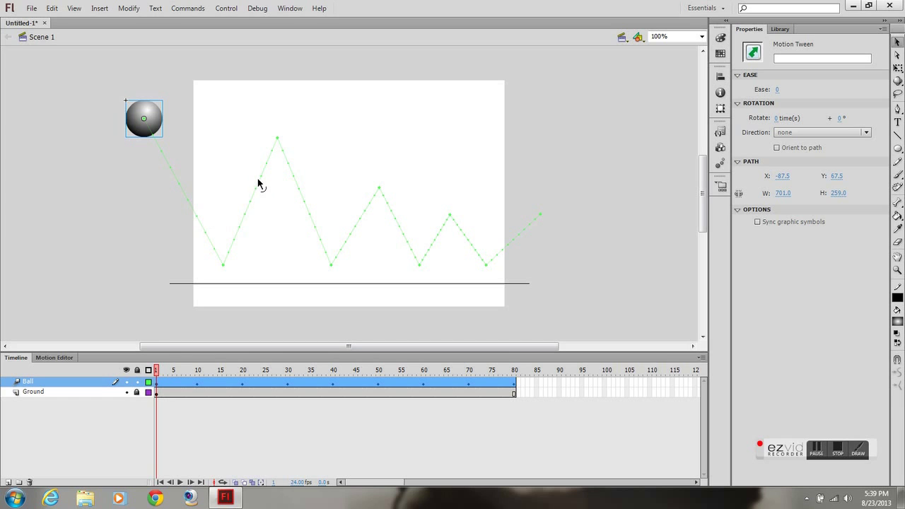
left_click_drag(258, 184, 249, 179)
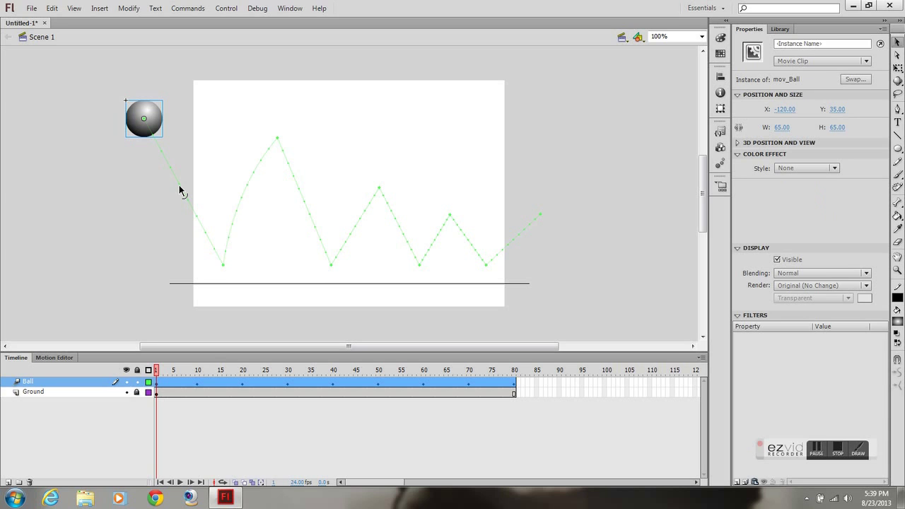
mouse_move(183, 189)
left_mouse_down()
mouse_move(194, 181)
mouse_move(197, 188)
left_mouse_up()
left_click_drag(306, 202, 314, 192)
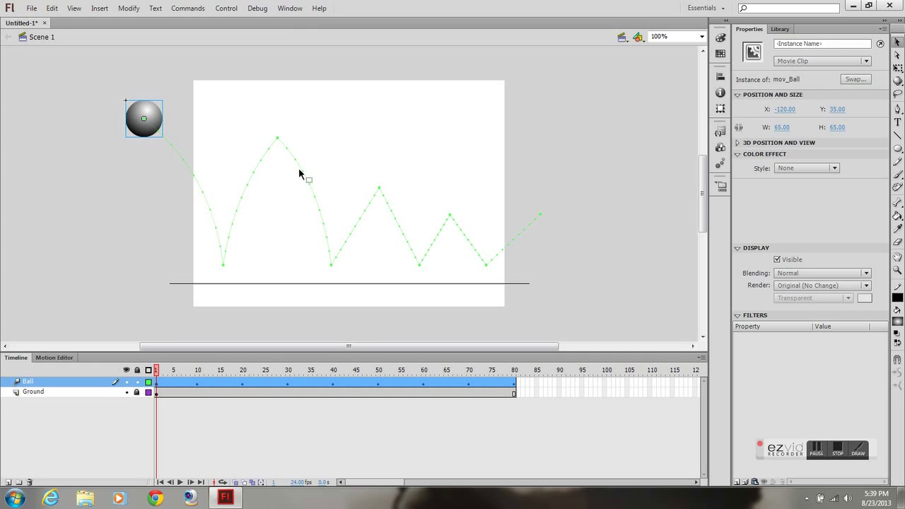
left_click_drag(300, 175, 304, 173)
mouse_move(360, 222)
left_mouse_down()
mouse_move(368, 200)
mouse_move(356, 203)
mouse_move(403, 203)
mouse_move(359, 210)
left_mouse_up()
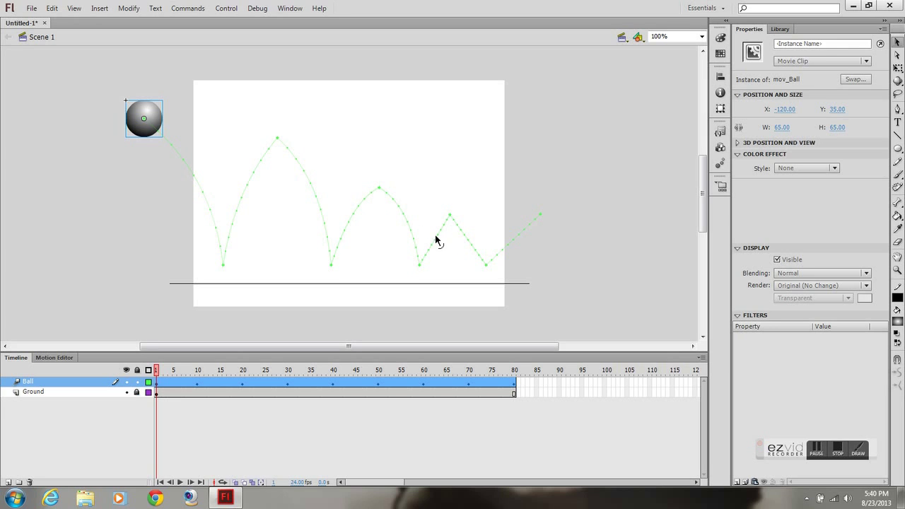
left_click_drag(436, 241, 410, 215)
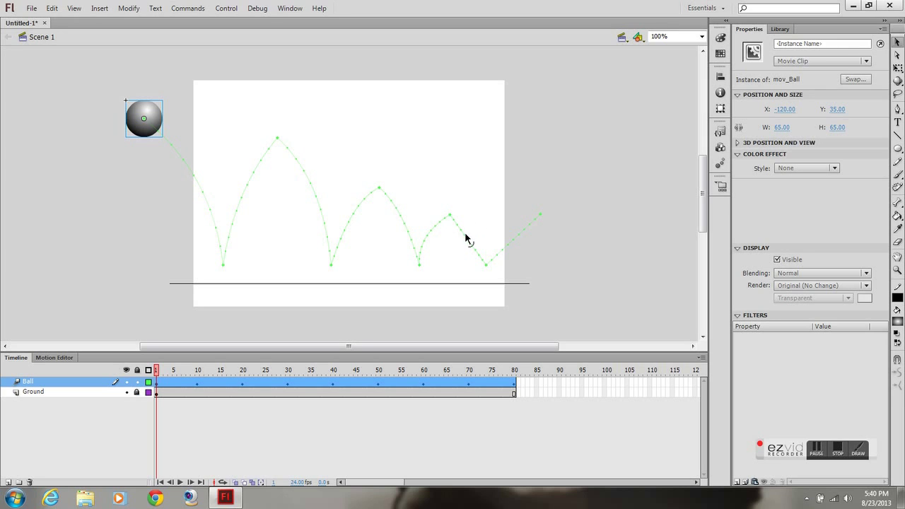
mouse_move(466, 239)
left_mouse_down()
mouse_move(473, 232)
mouse_move(462, 228)
left_mouse_up()
left_click_drag(513, 242, 518, 242)
left_click_drag(451, 221, 453, 226)
Step: Fine-tune the heights of the bounce arcs and scrub the timeline to check the motion
left_click_drag(379, 191, 378, 206)
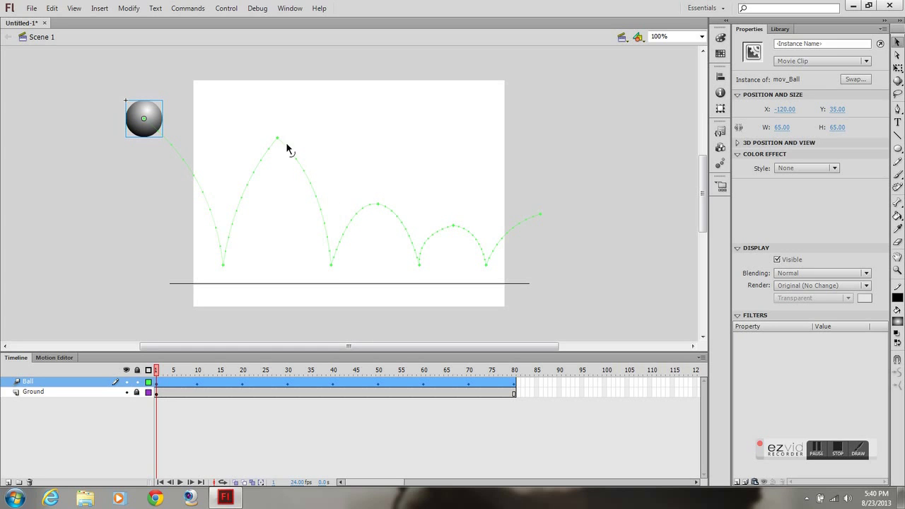
left_click_drag(278, 142, 281, 163)
left_click_drag(377, 205, 376, 190)
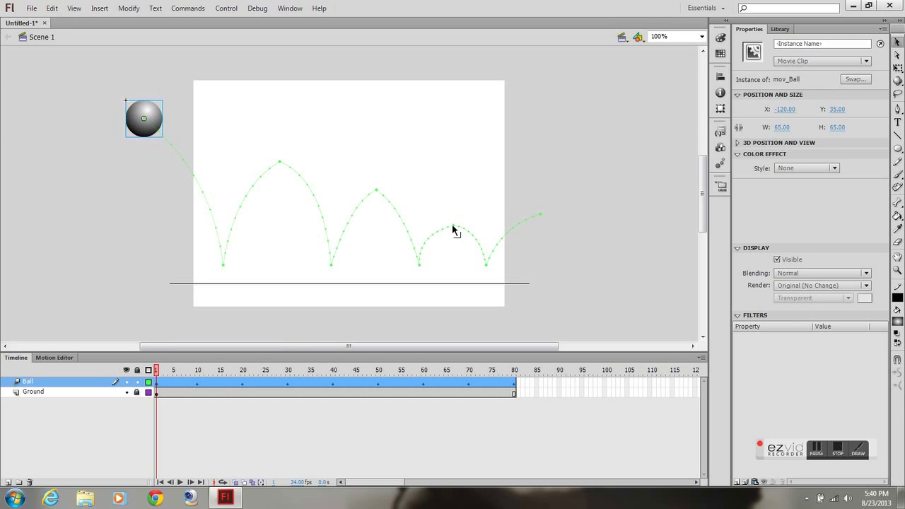
left_click_drag(453, 227, 448, 216)
left_click_drag(158, 374, 542, 388)
Step: Play the curved bounce animation, then move the playhead to frame 10
left_click(495, 383)
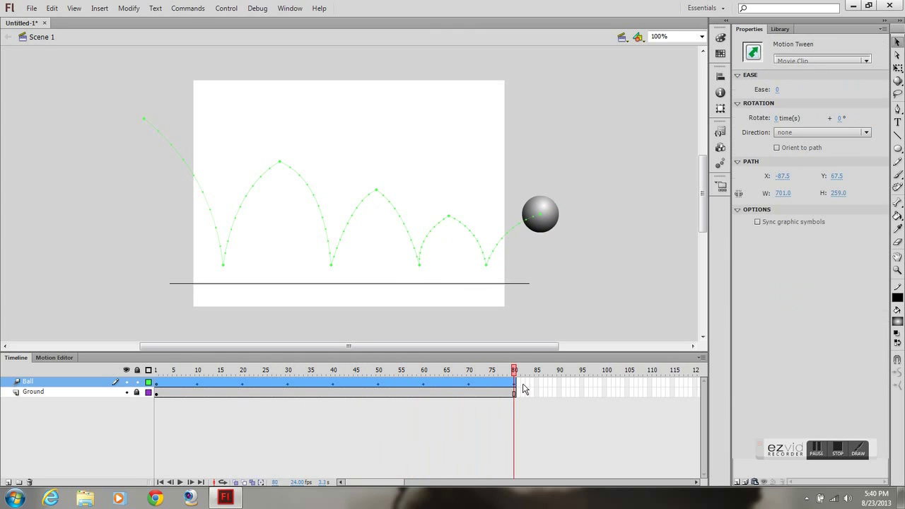
left_click(181, 482)
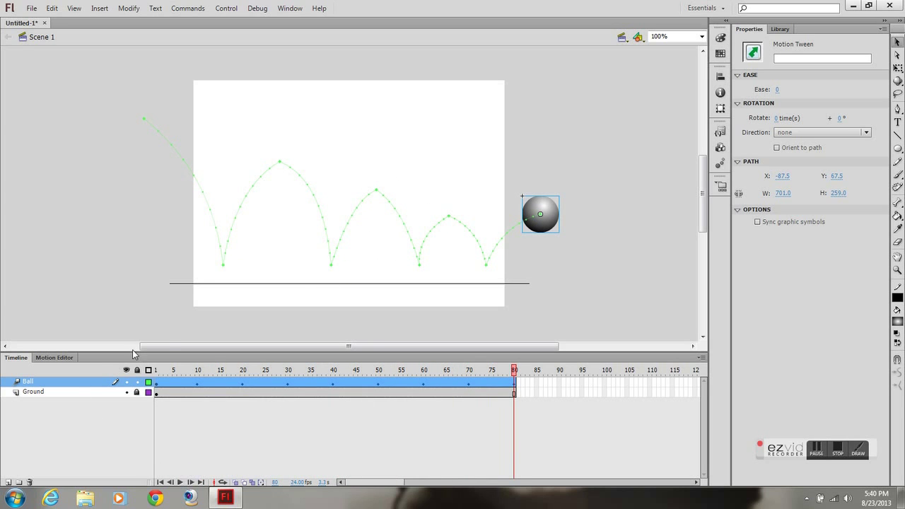
left_click(156, 380)
left_click_drag(156, 380, 197, 386)
Step: Insert full keyframes on the Ball tween at frames 10, 20 and 30
right_click(198, 387)
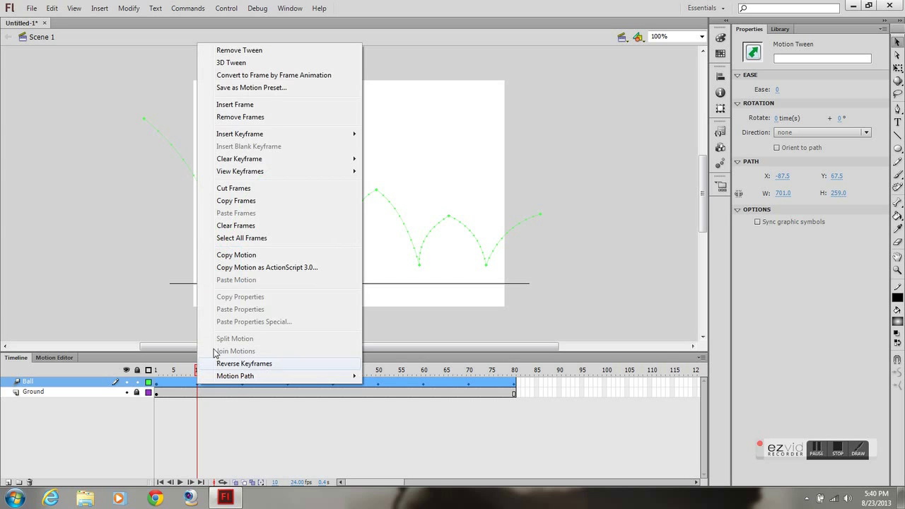
mouse_move(363, 136)
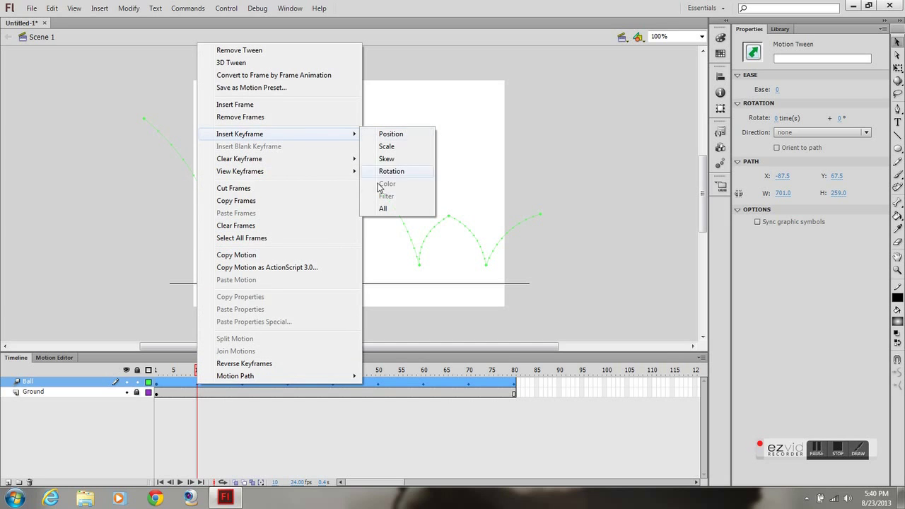
left_click(383, 208)
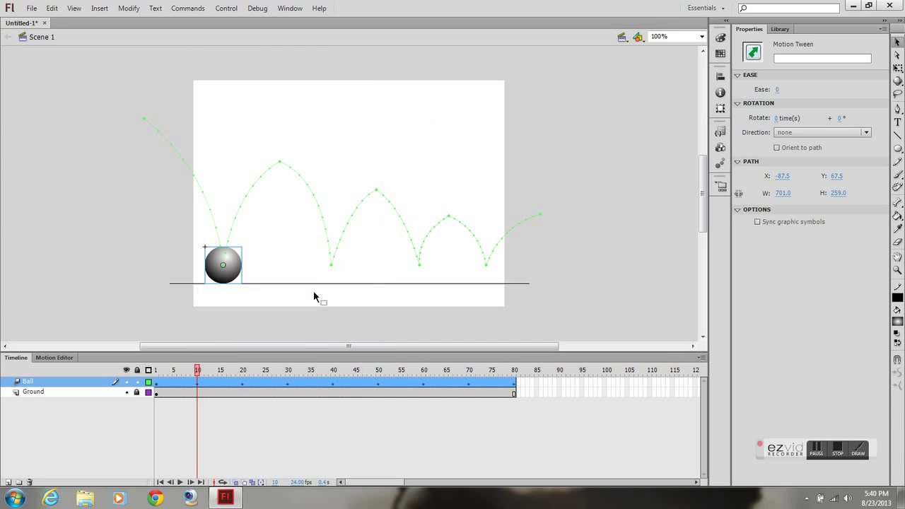
left_click(244, 372)
right_click(244, 387)
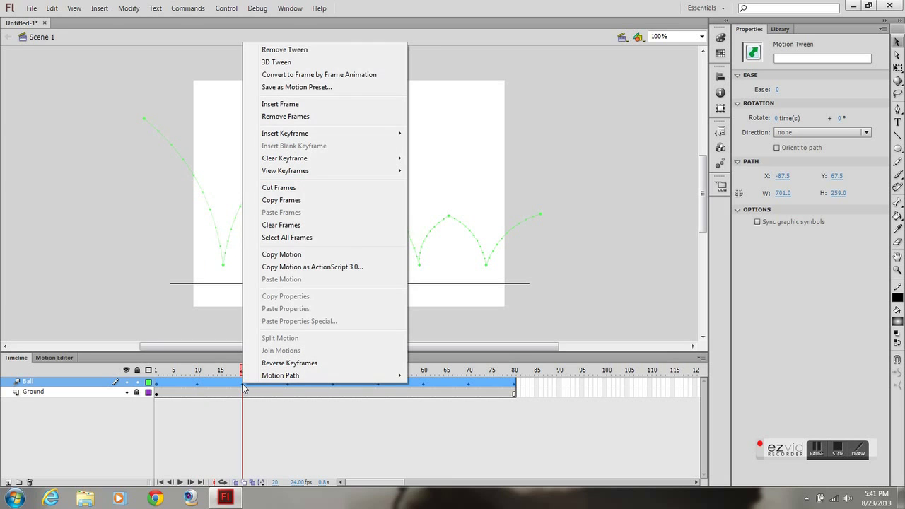
mouse_move(376, 133)
left_click(436, 208)
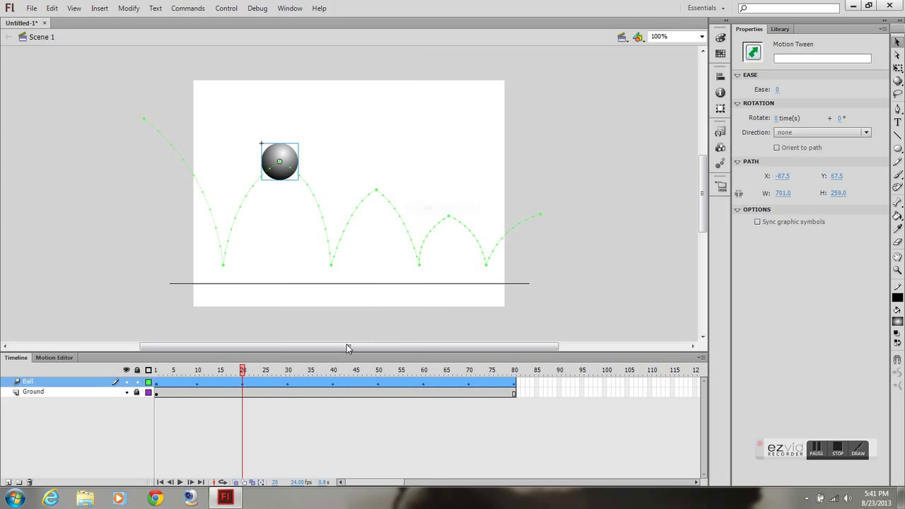
left_click(287, 380)
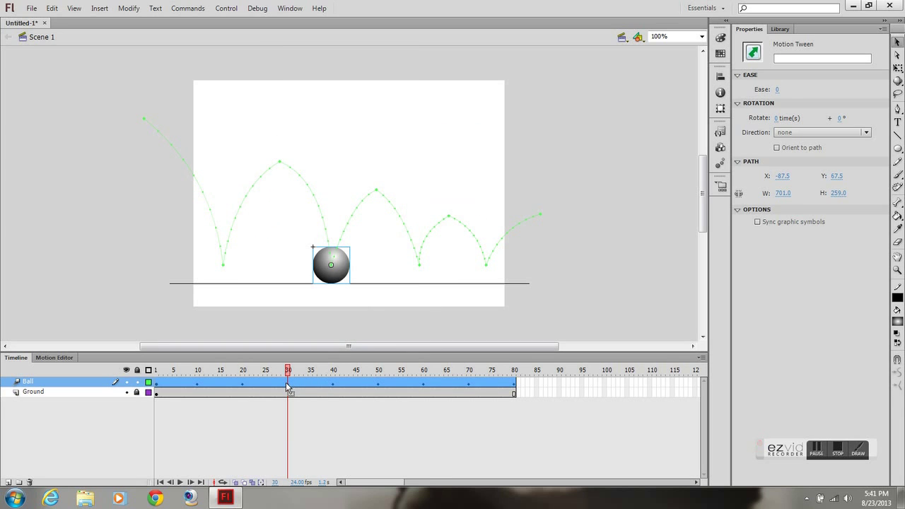
right_click(289, 388)
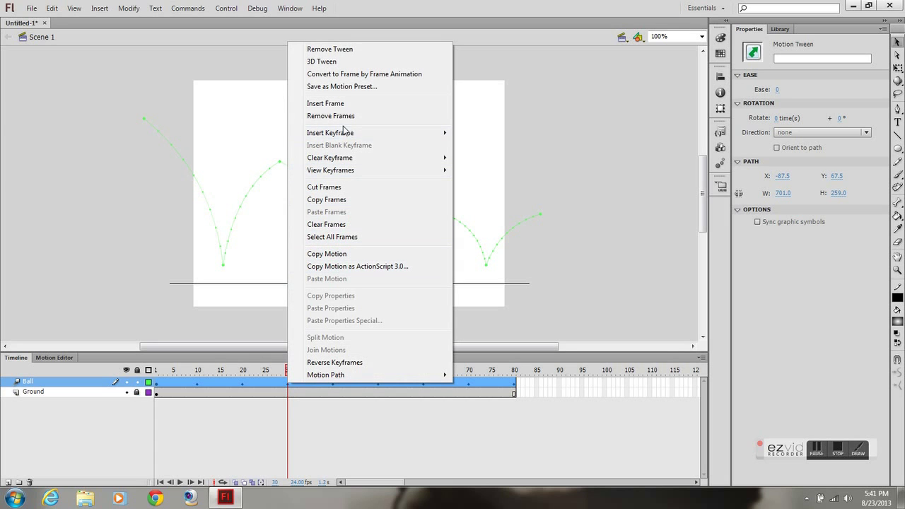
mouse_move(349, 134)
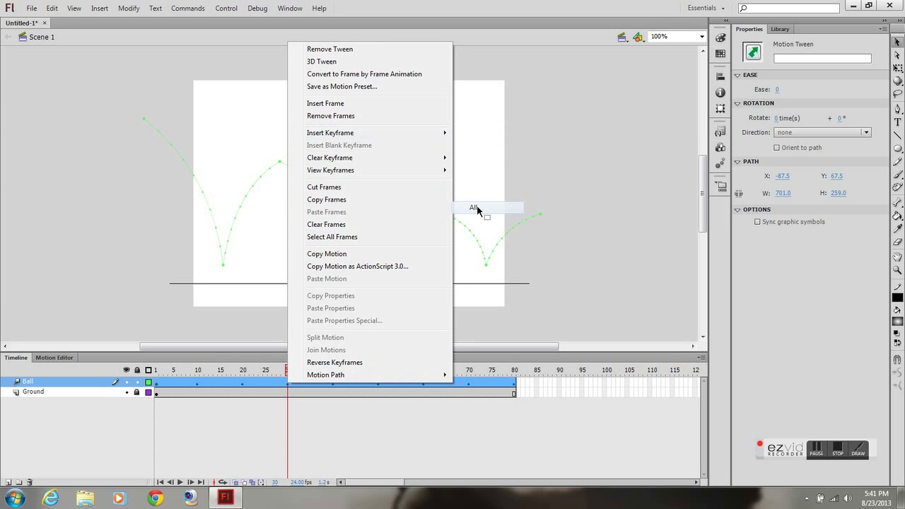
left_click(474, 205)
Step: Insert full keyframes on the Ball tween at frames 40, 50 and 60
left_click(333, 382)
right_click(333, 383)
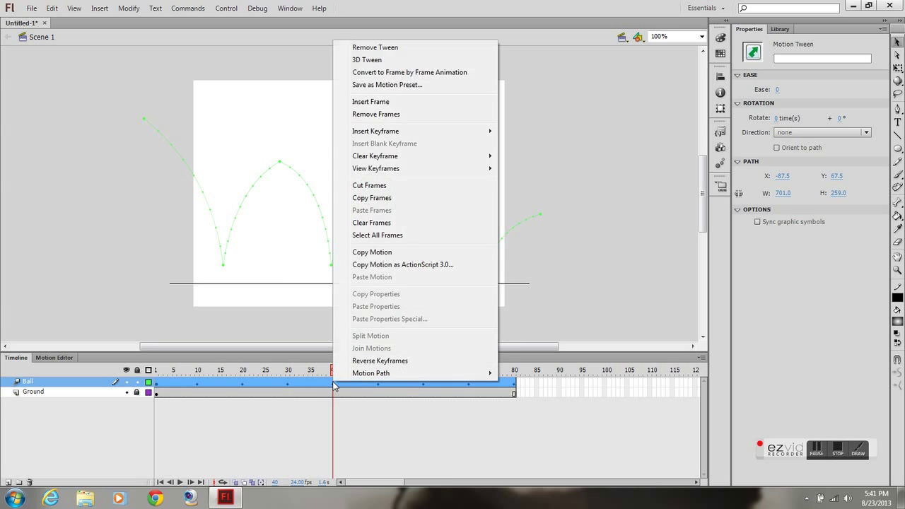
mouse_move(420, 137)
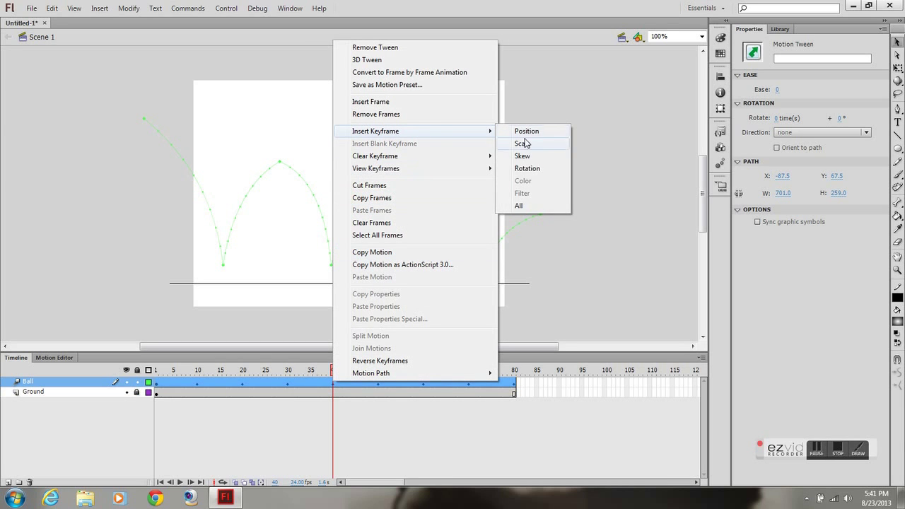
left_click(522, 205)
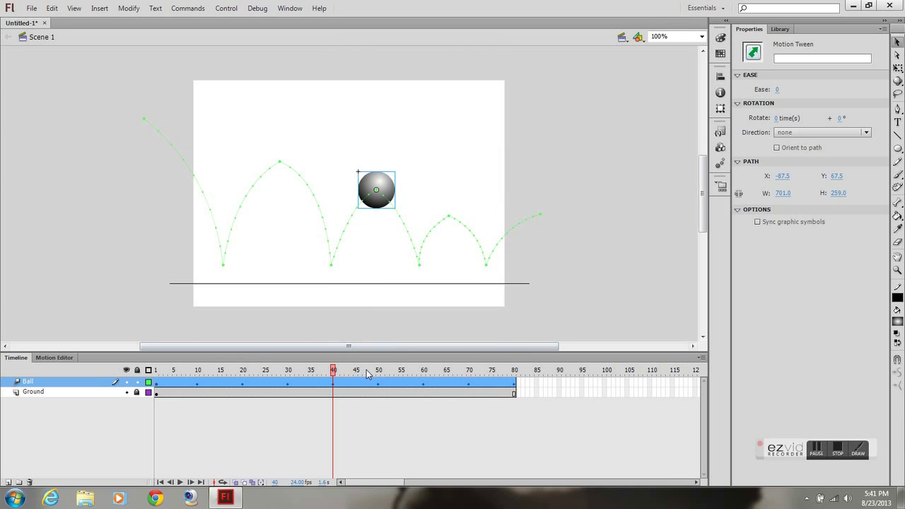
left_click(378, 375)
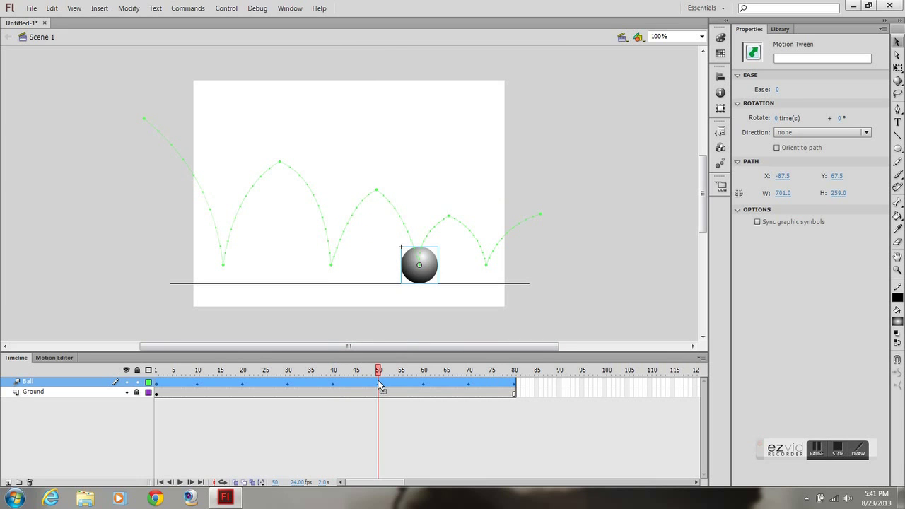
right_click(379, 385)
mouse_move(521, 132)
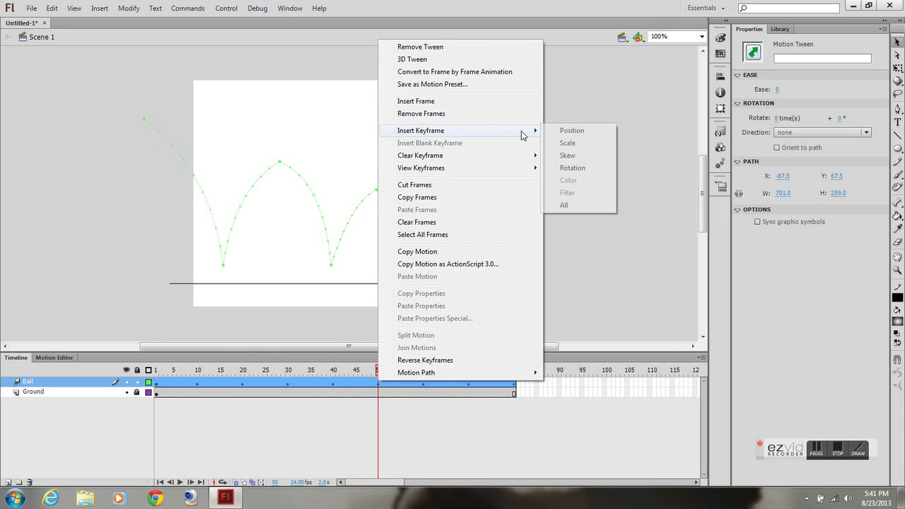
left_click(564, 205)
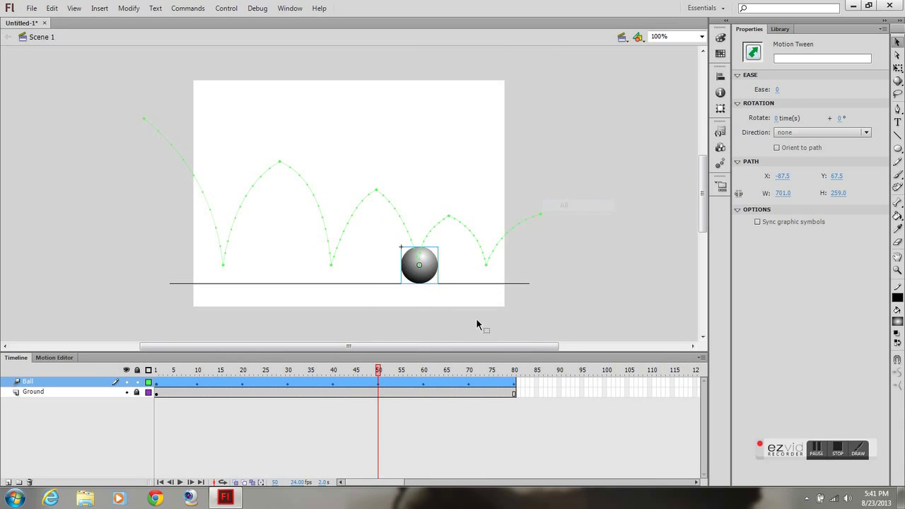
left_click(422, 374)
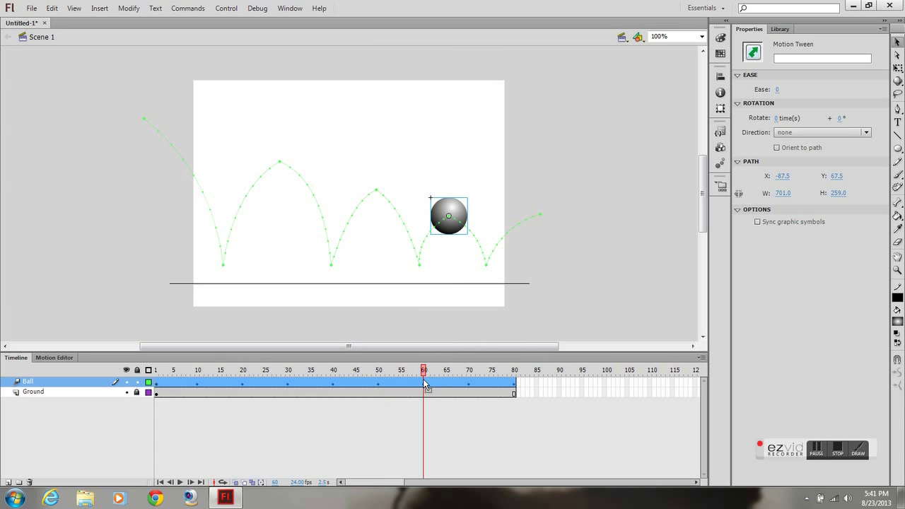
right_click(425, 385)
mouse_move(586, 136)
left_click(608, 204)
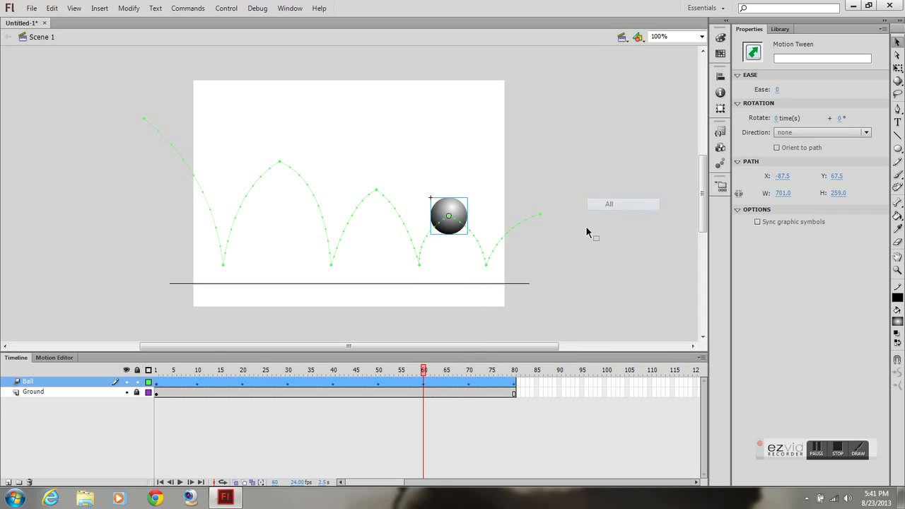
Step: Insert full keyframes on the Ball tween at frames 70 and 80
left_click(470, 373)
right_click(470, 382)
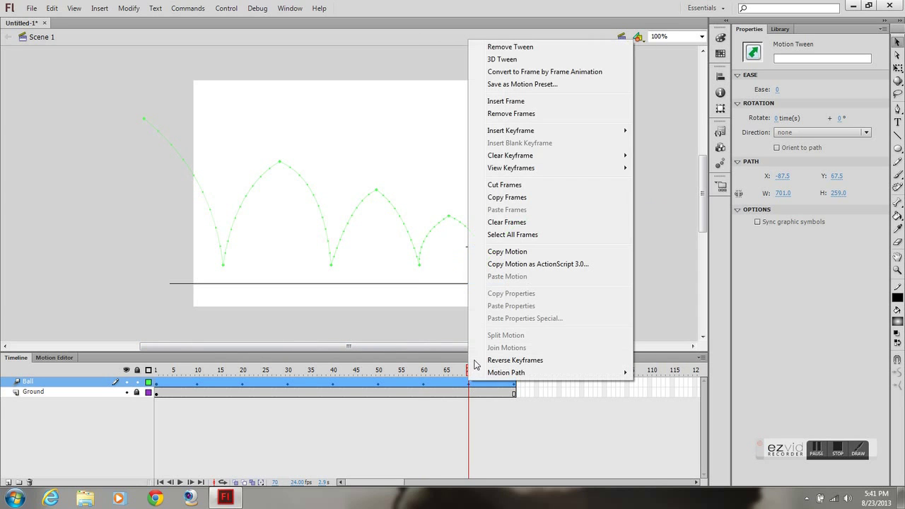
mouse_move(541, 131)
left_click(654, 205)
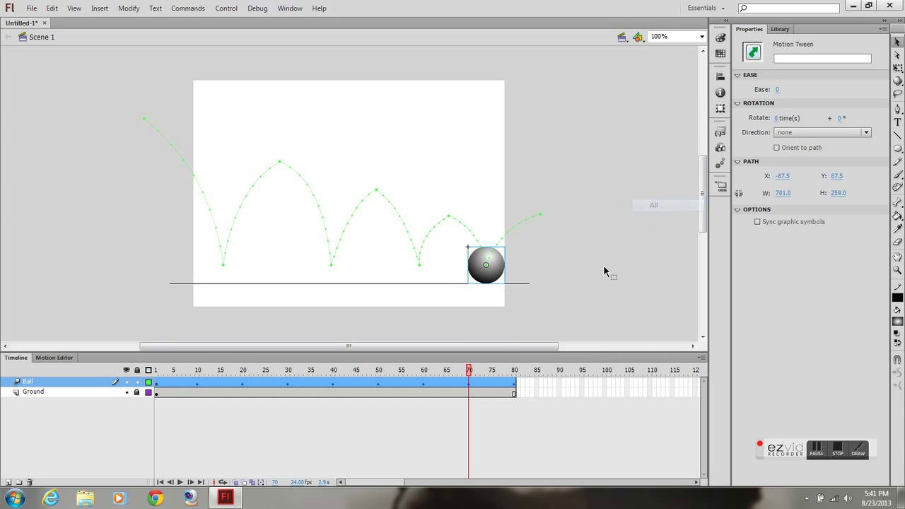
left_click(514, 371)
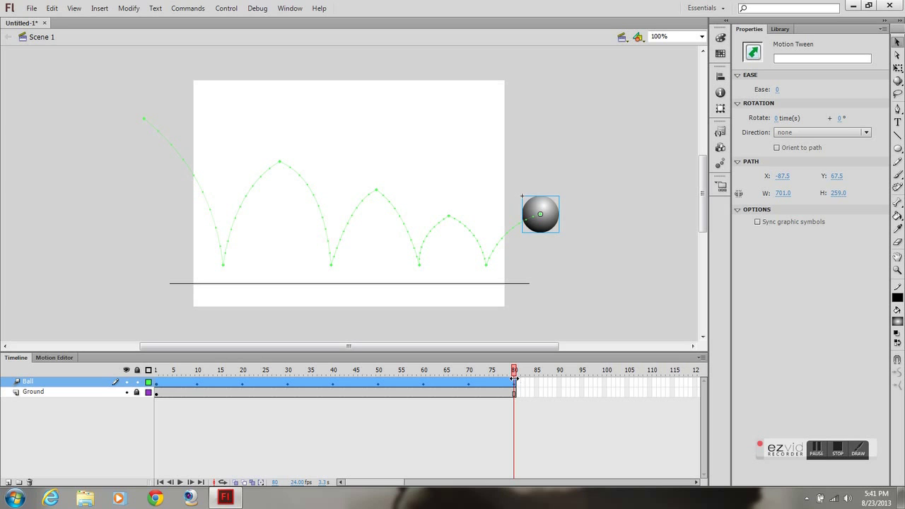
right_click(513, 383)
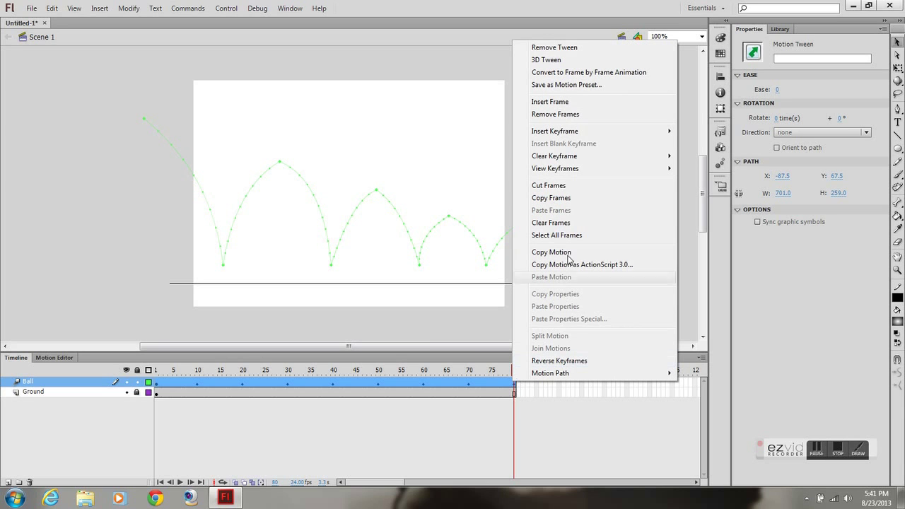
mouse_move(647, 134)
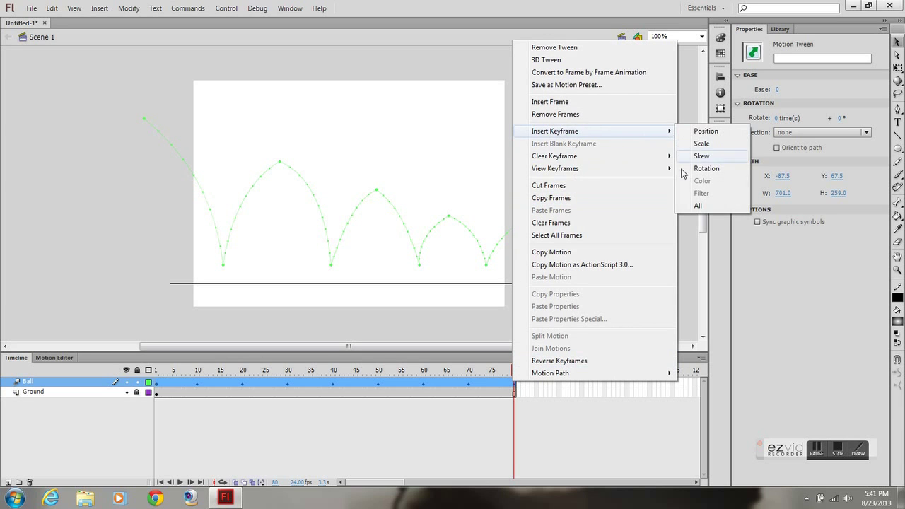
left_click(698, 206)
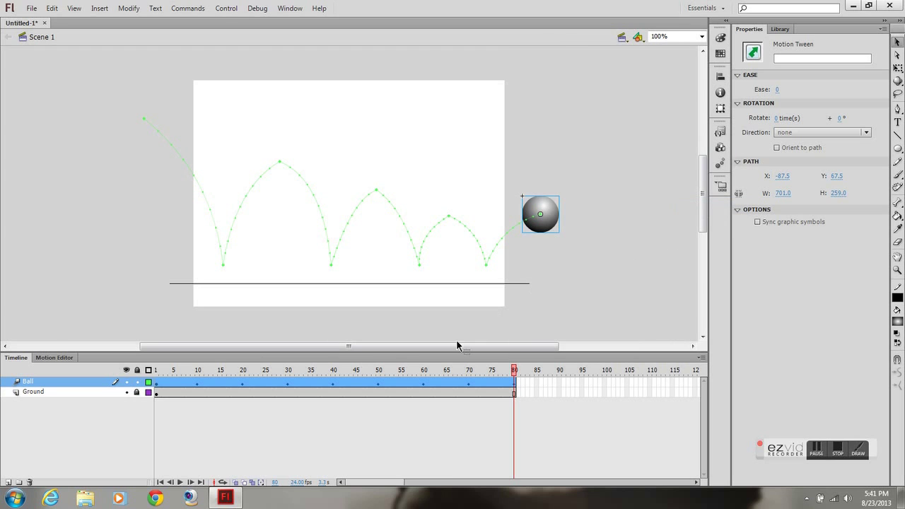
left_click_drag(162, 373, 146, 396)
left_click(156, 382)
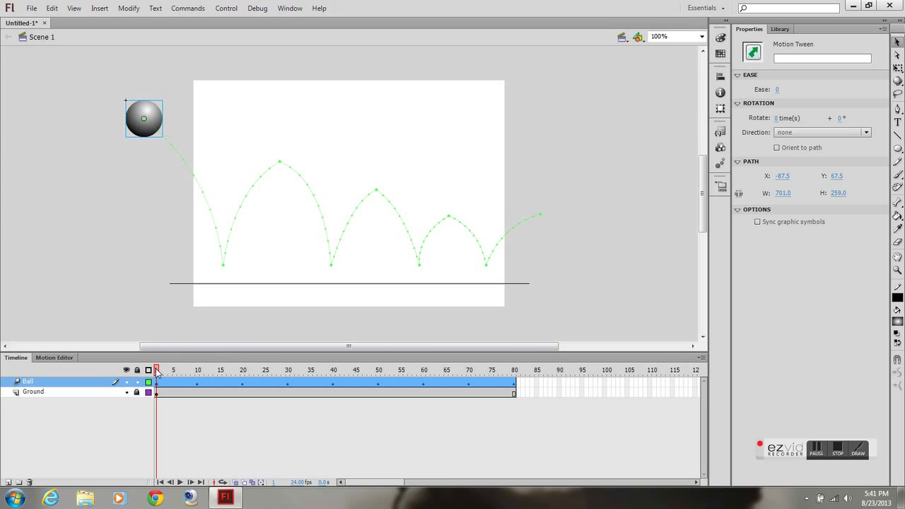
left_click_drag(156, 373, 119, 414)
left_click(200, 381)
left_click(191, 380)
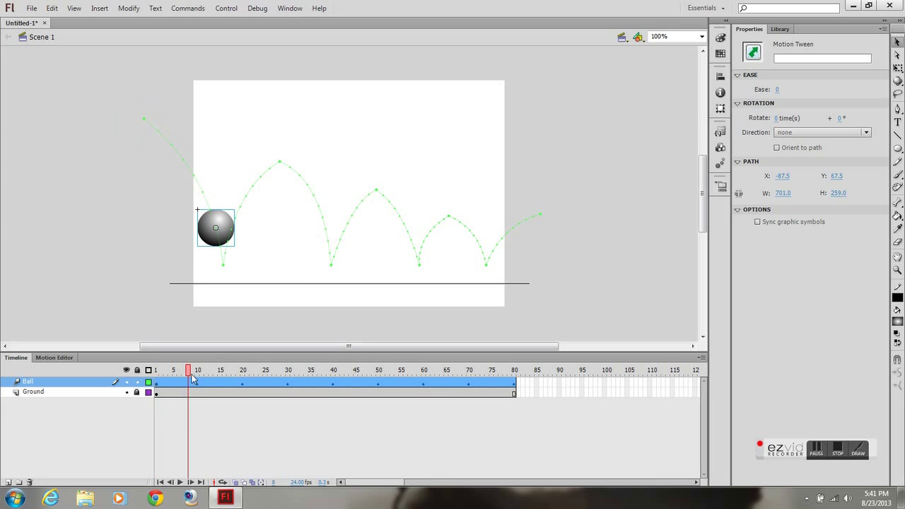
left_click(194, 379)
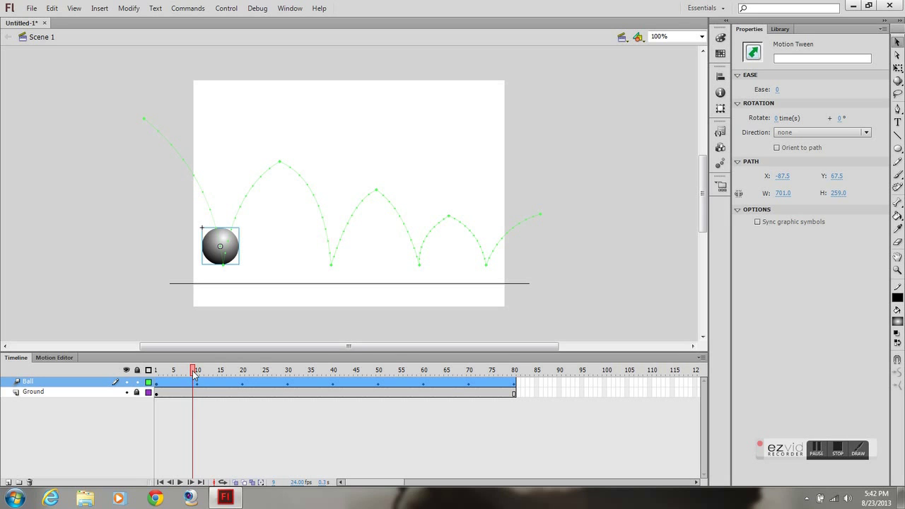
Step: Insert full keyframes on the Ball tween at frames 8 and 12
left_click(189, 382)
right_click(189, 383)
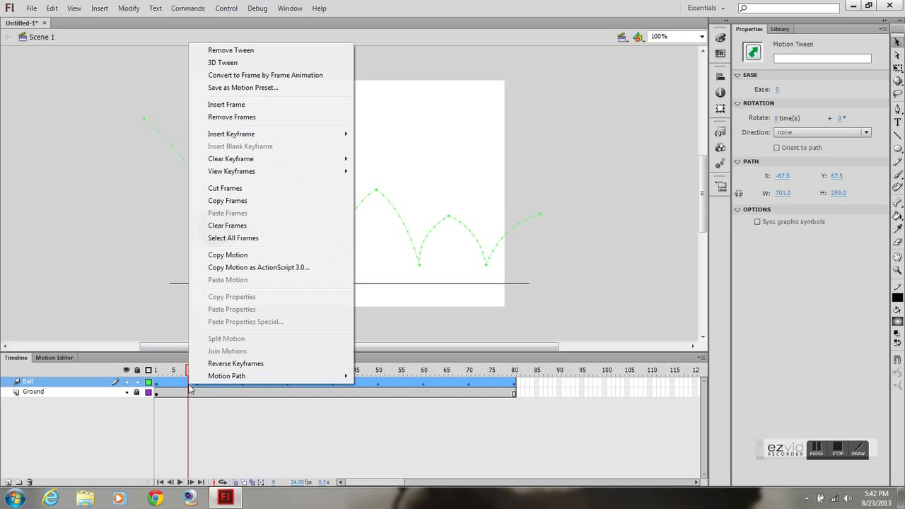
mouse_move(339, 135)
left_click(375, 208)
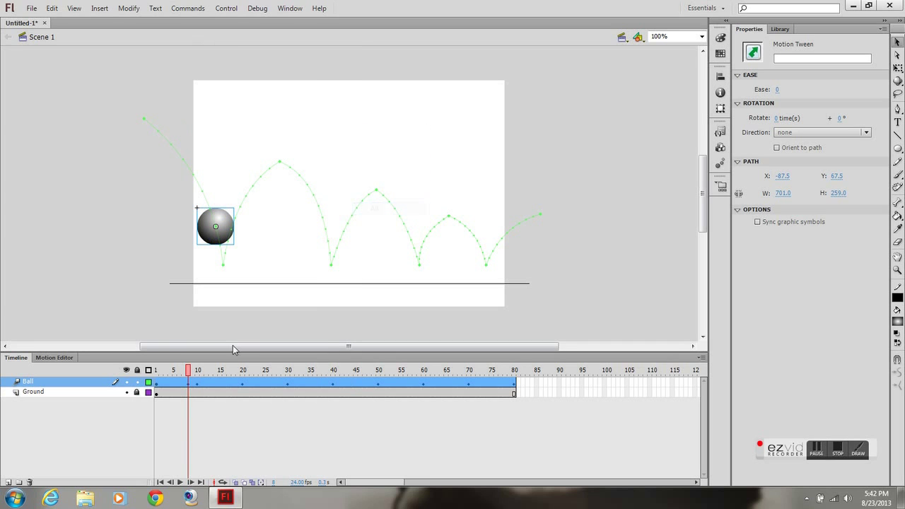
left_click(206, 371)
right_click(205, 380)
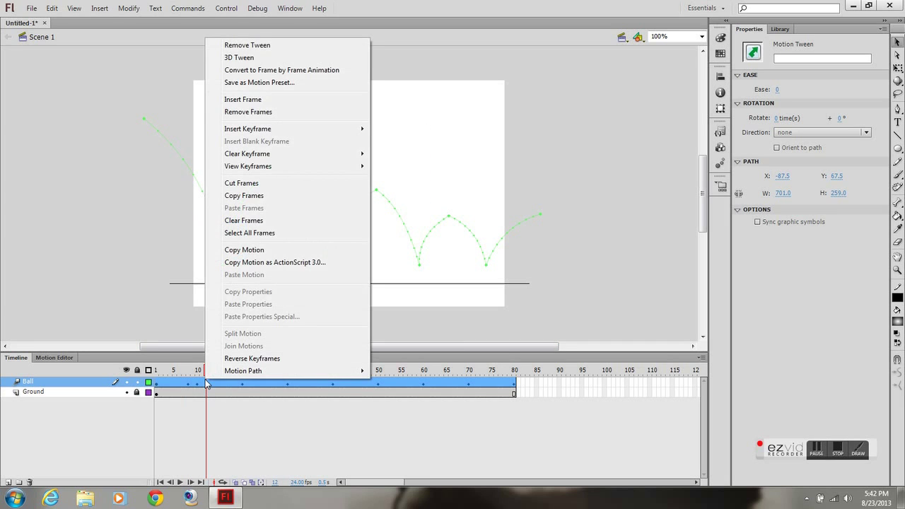
mouse_move(264, 134)
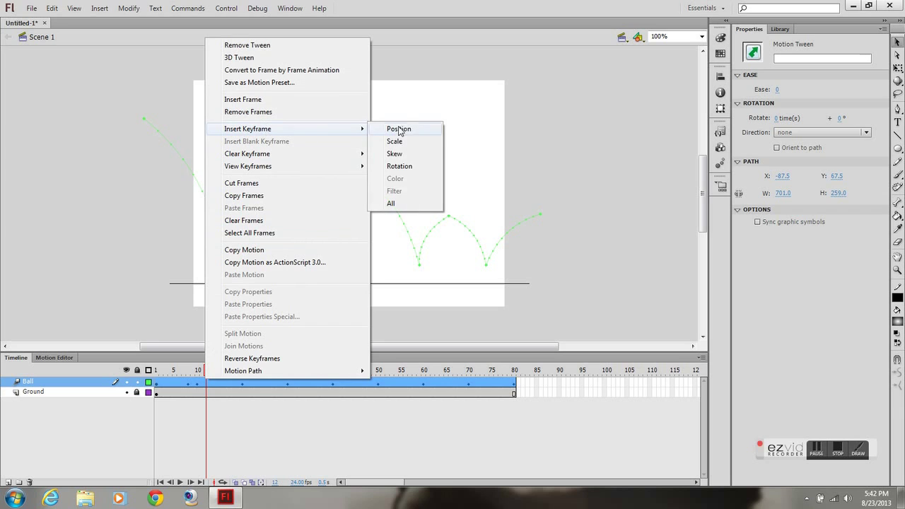
left_click(390, 203)
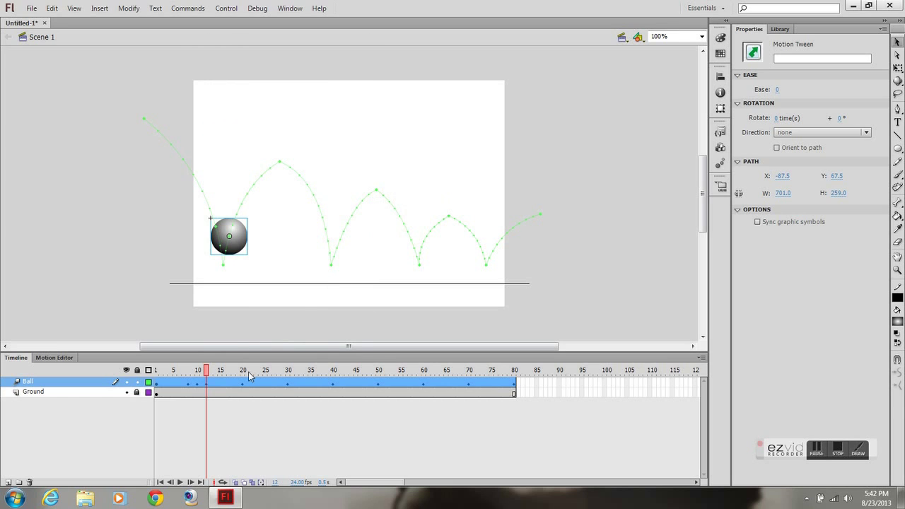
Step: Insert full keyframes at frames 18 and 22, then return the playhead to frame 20
left_click(236, 374)
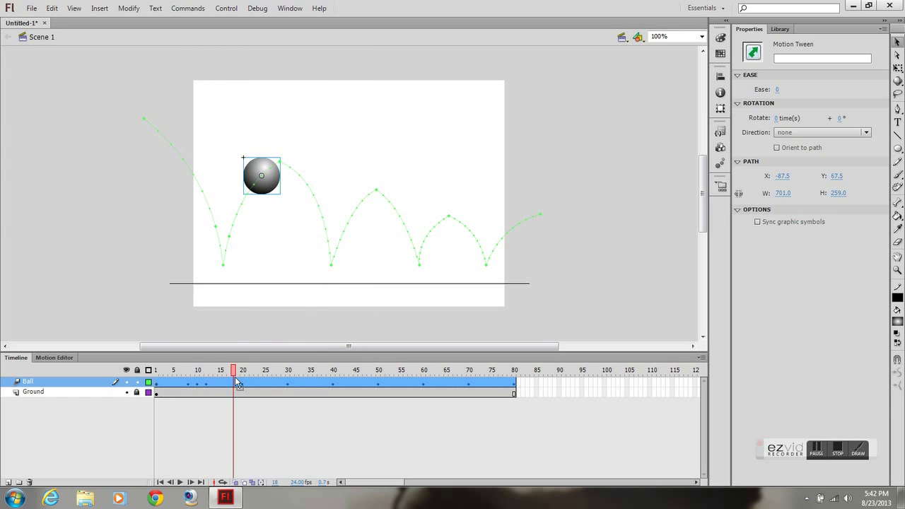
right_click(236, 384)
mouse_move(289, 136)
left_click(420, 205)
right_click(253, 387)
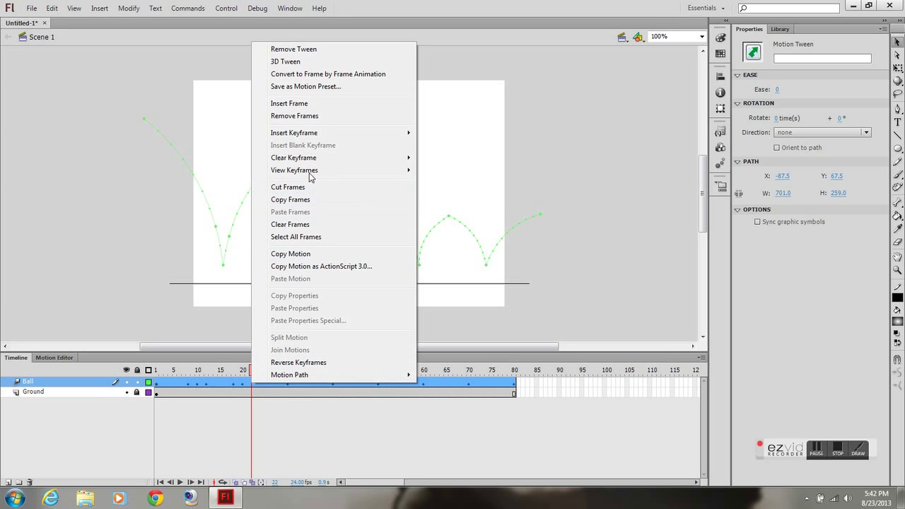
mouse_move(416, 137)
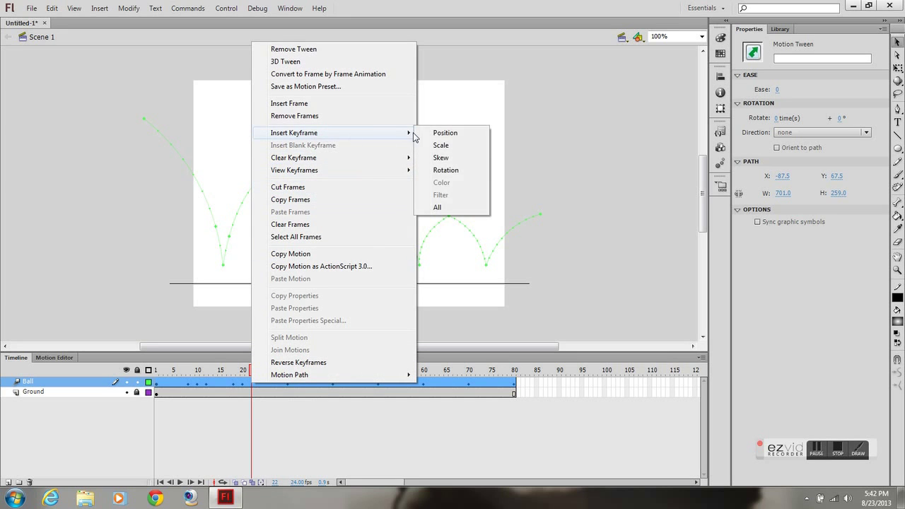
left_click(435, 208)
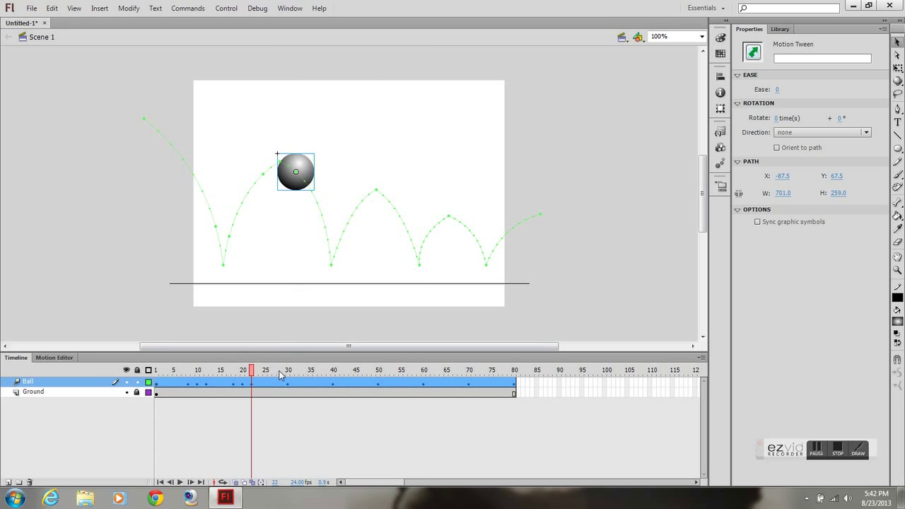
left_click(281, 373)
right_click(278, 381)
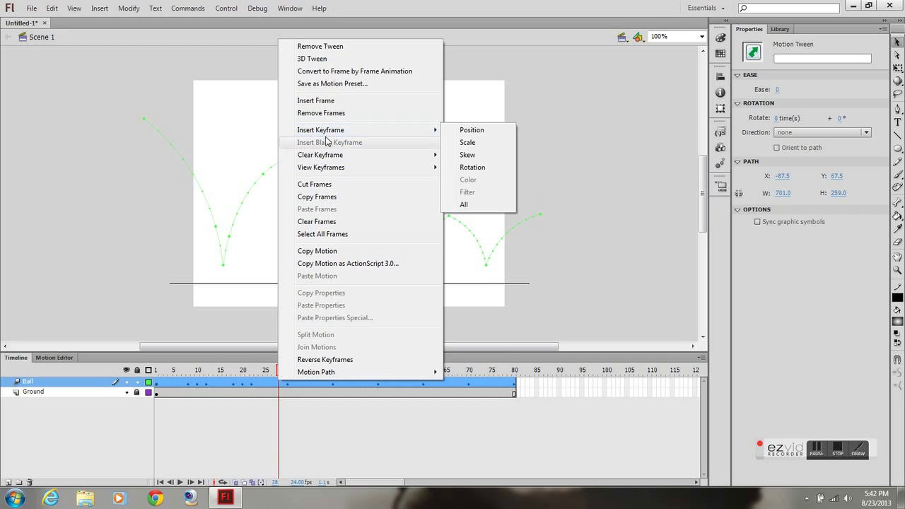
left_click(263, 126)
left_click_drag(280, 376, 244, 380)
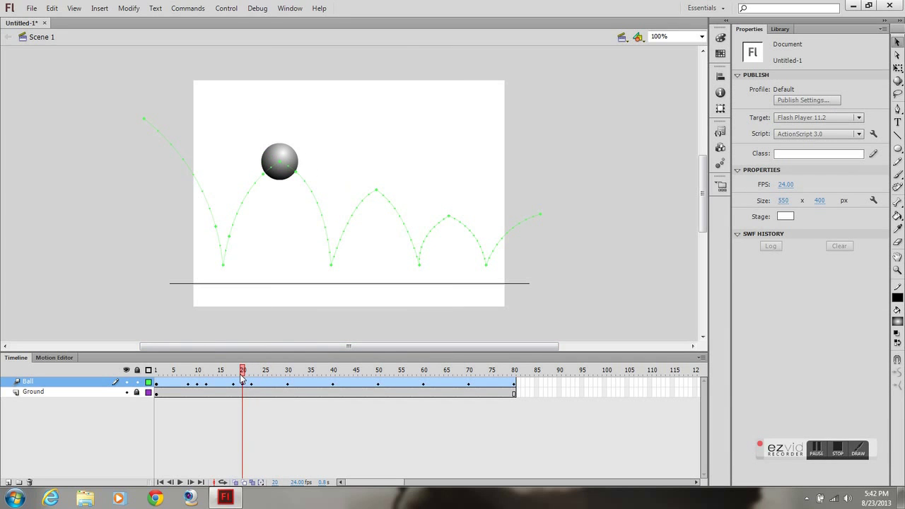
Step: Insert a keyframe for all properties on the Ball tween at frame 28
key("Return")
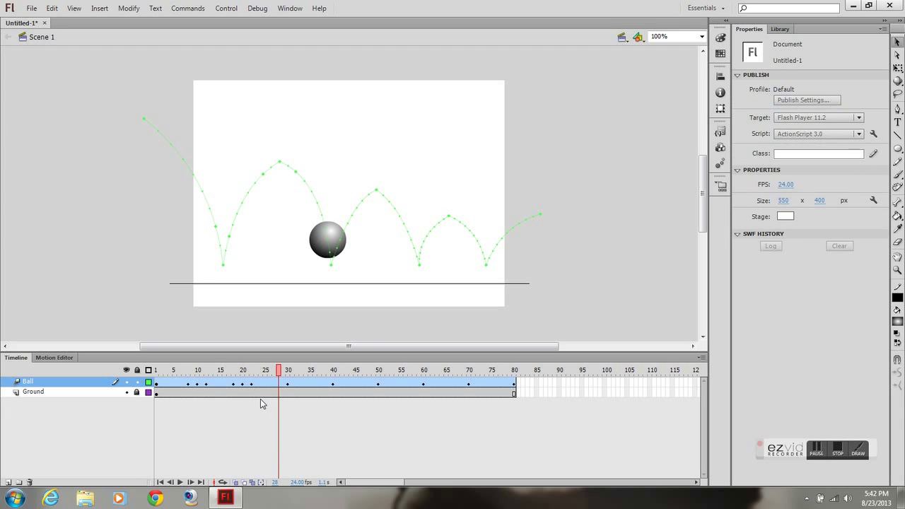
key("ctrl+a")
key("comma")
key("comma")
key("comma")
key("comma")
key("comma")
key("comma")
key("comma")
key("comma")
key("comma")
key("comma")
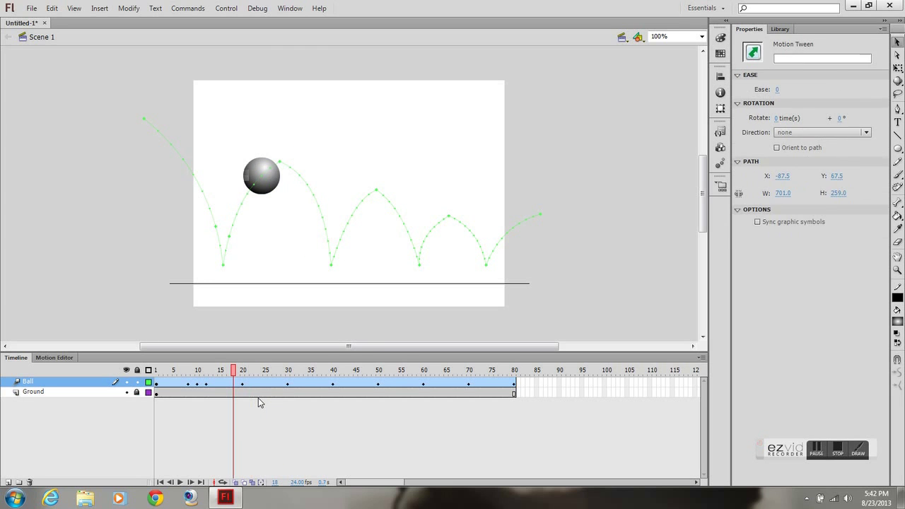
left_click(258, 402)
left_click_drag(236, 369, 281, 380)
right_click(280, 387)
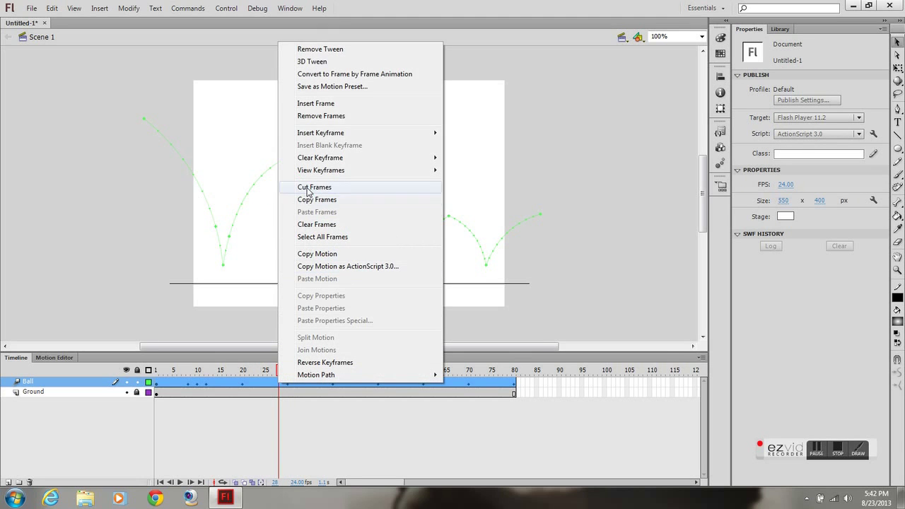
mouse_move(340, 139)
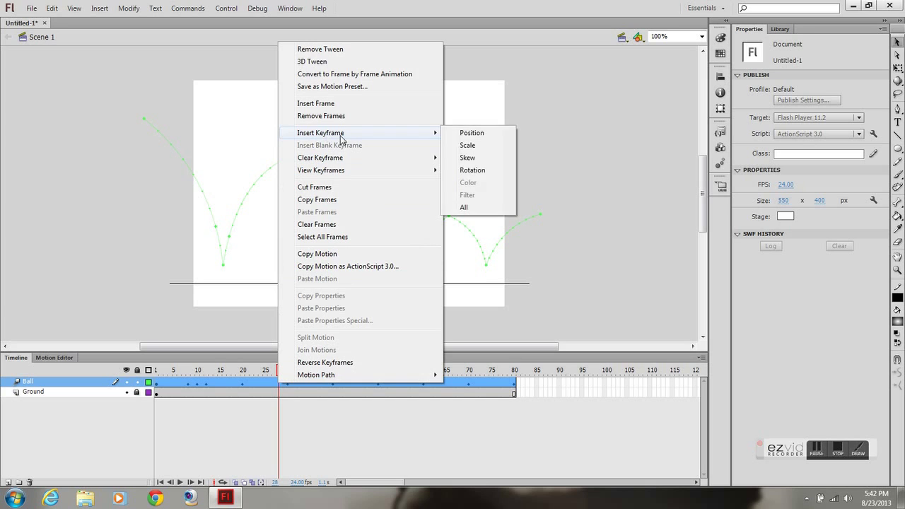
left_click(464, 208)
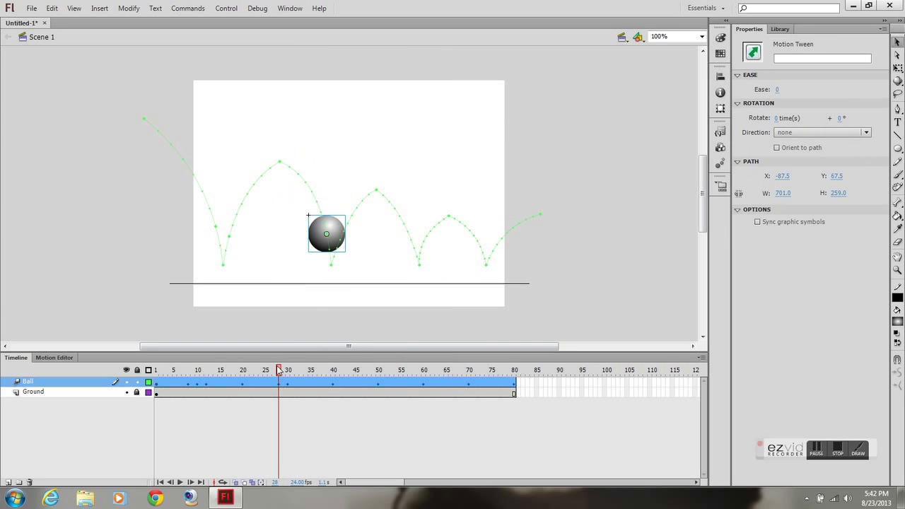
Step: Insert another all-properties keyframe at frame 32 after the second ground contact
left_click_drag(280, 371, 296, 378)
left_click(294, 380)
right_click(294, 380)
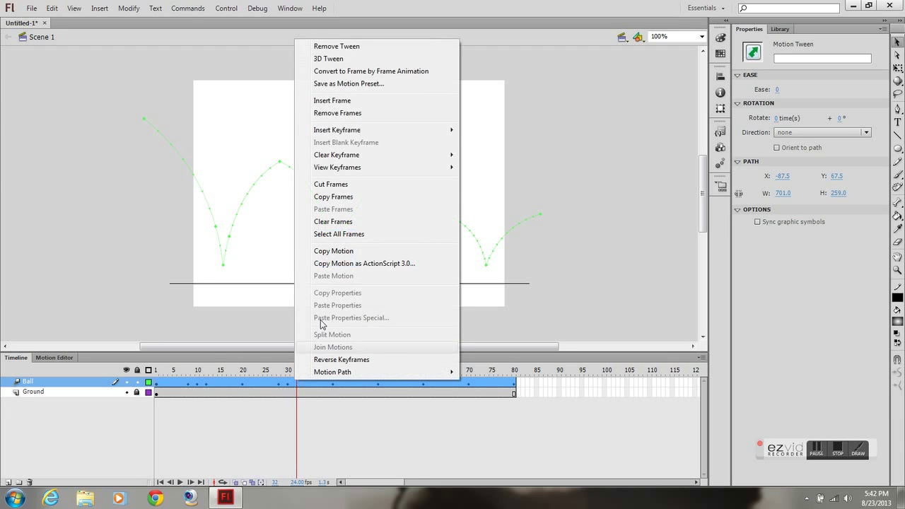
mouse_move(381, 131)
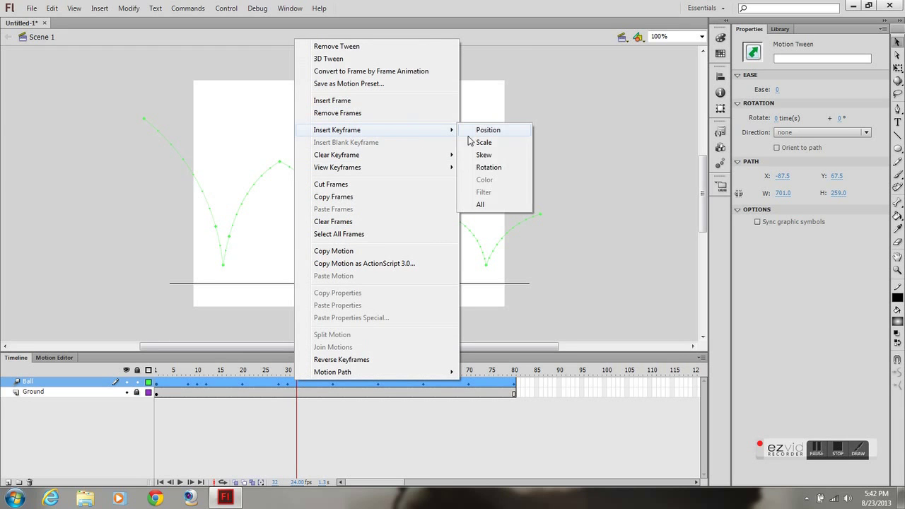
left_click(480, 204)
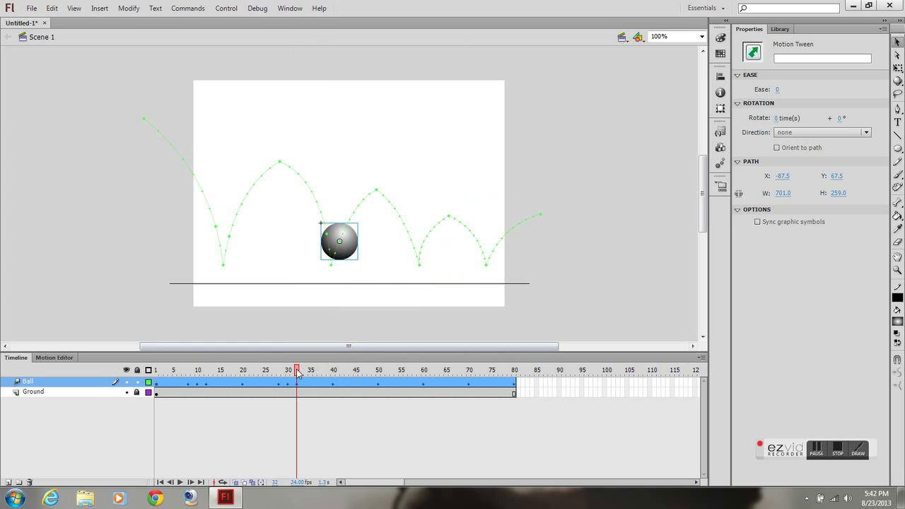
left_click_drag(298, 373, 370, 387)
Step: Insert full keyframes on the Ball tween at frames 48 and 52
right_click(371, 387)
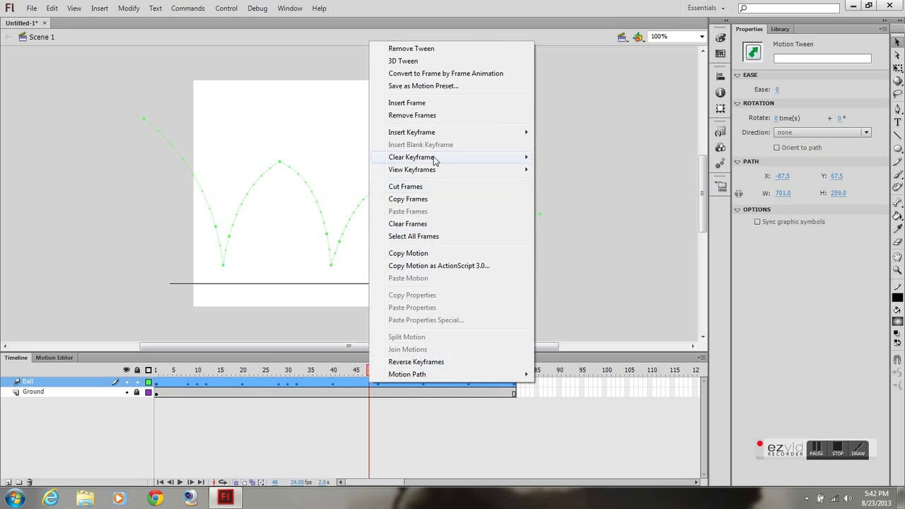
mouse_move(395, 133)
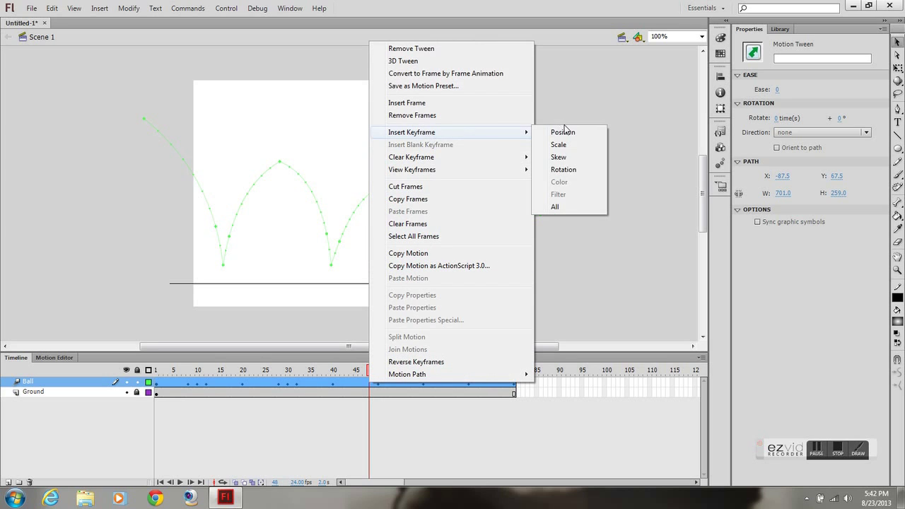
left_click(555, 208)
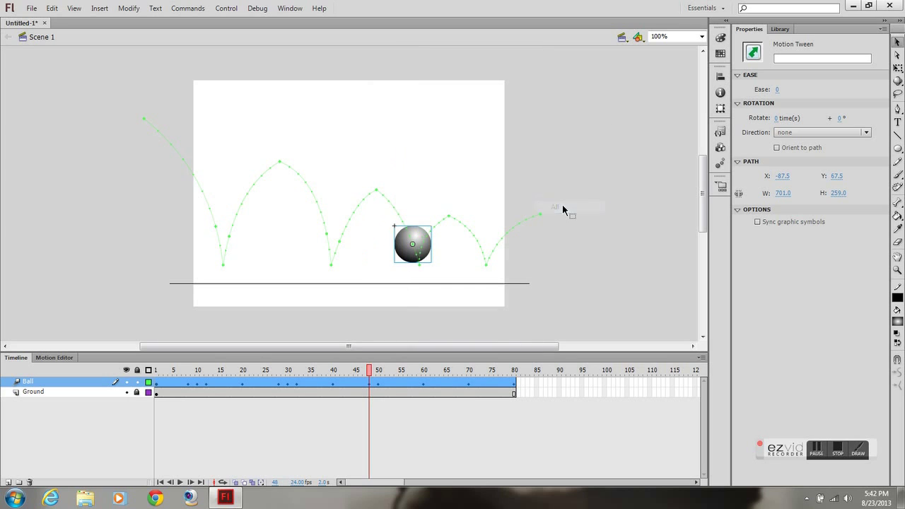
left_click_drag(369, 376, 388, 380)
left_click(390, 381)
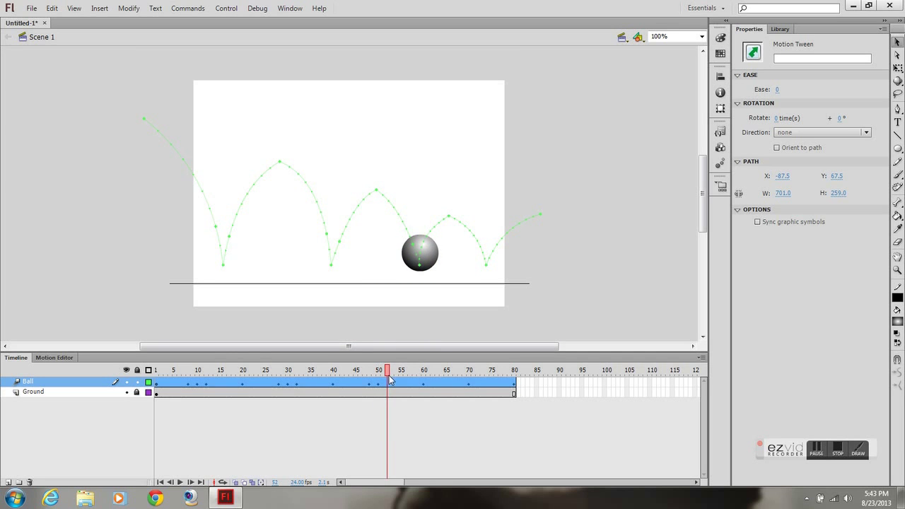
right_click(388, 385)
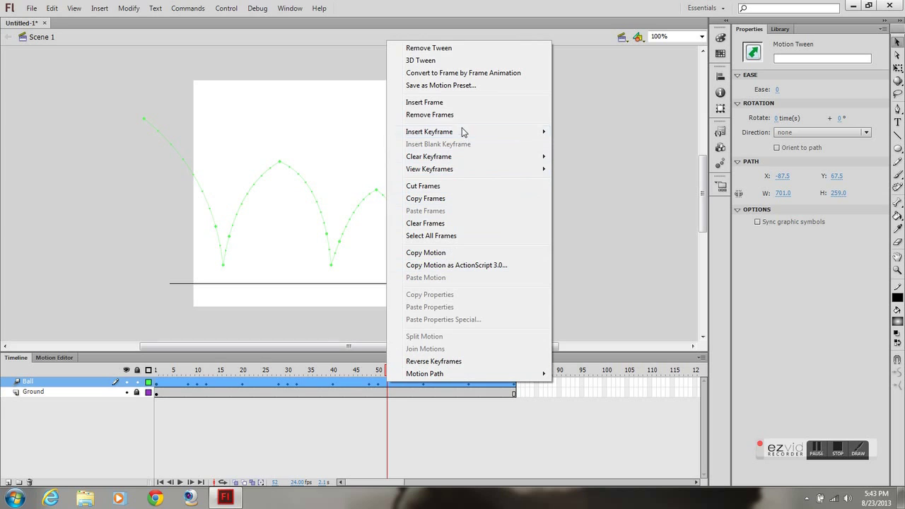
mouse_move(473, 135)
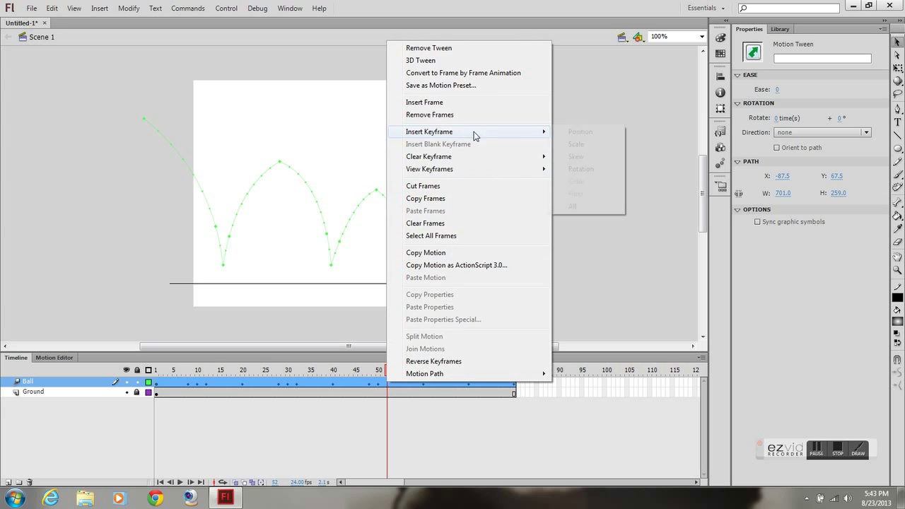
left_click(573, 206)
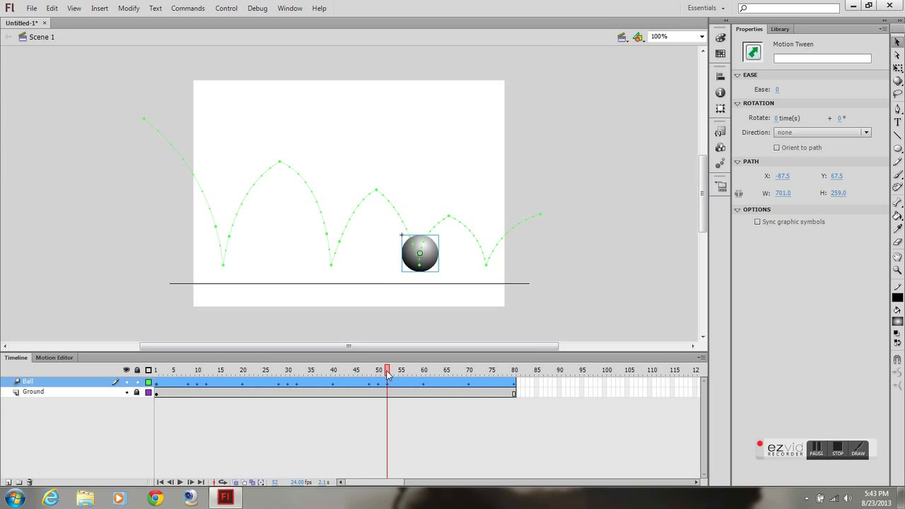
Step: Insert full keyframes at frames 68 and 72, then return near the start
left_click_drag(388, 373, 461, 400)
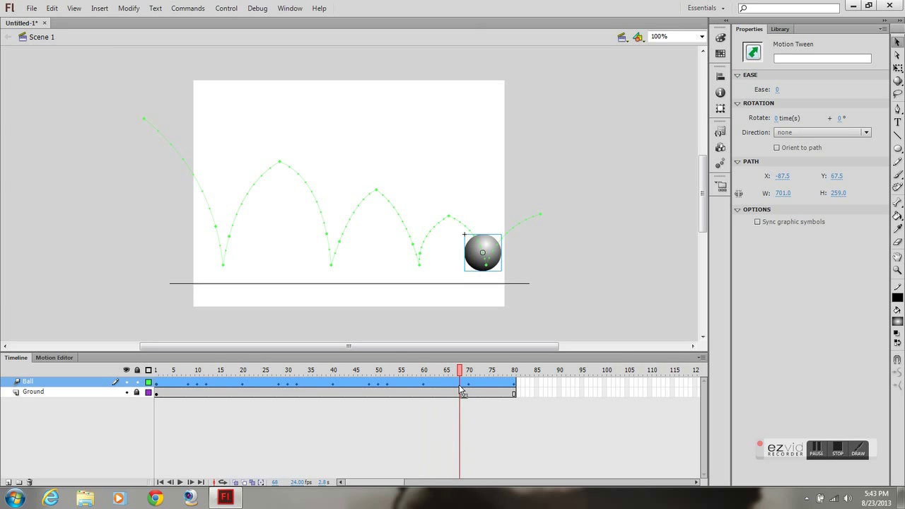
right_click(459, 387)
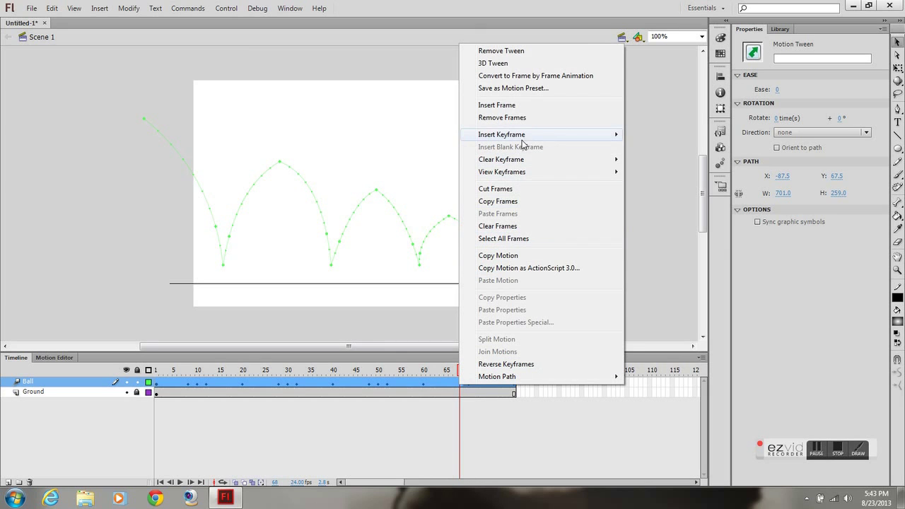
mouse_move(592, 136)
left_click(645, 209)
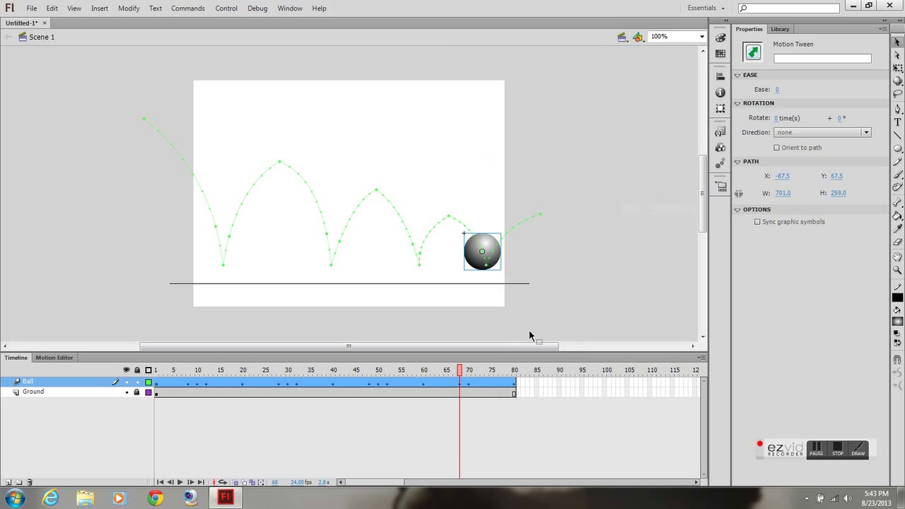
left_click_drag(461, 371, 478, 378)
left_click(479, 383)
right_click(479, 388)
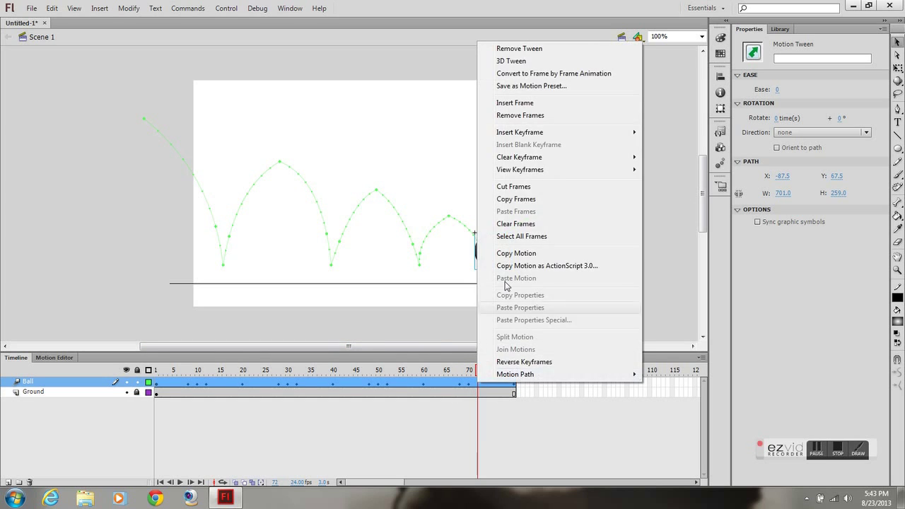
mouse_move(545, 136)
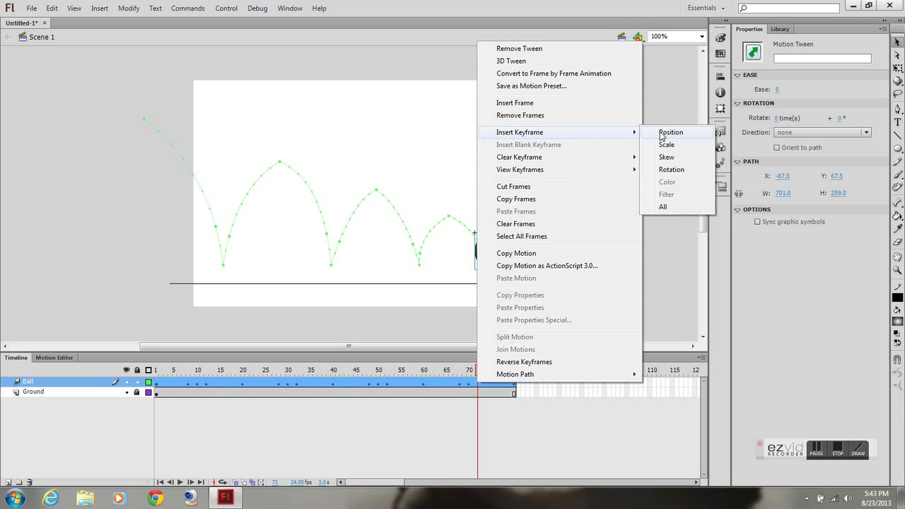
left_click(663, 206)
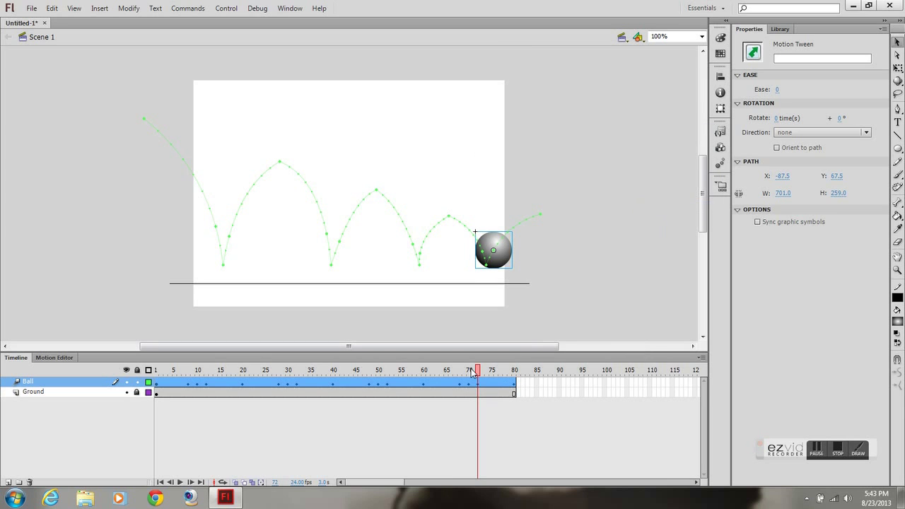
left_click_drag(498, 395, 187, 414)
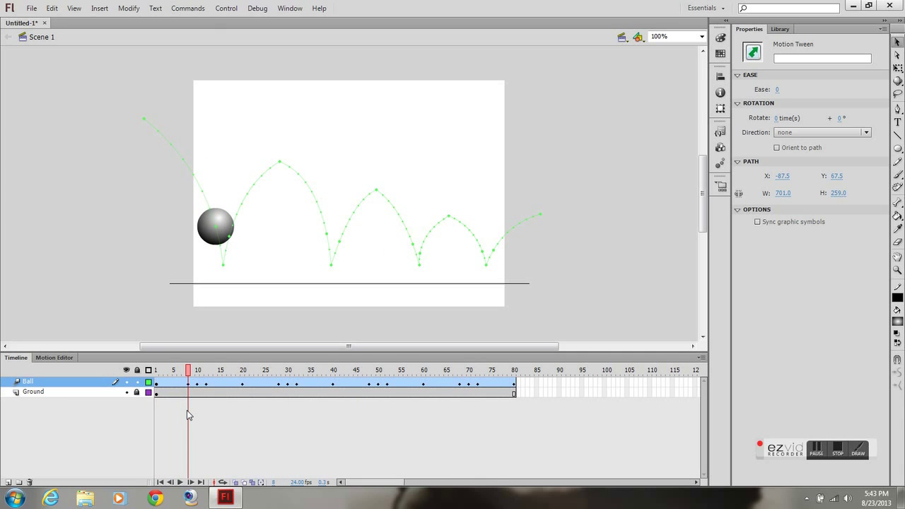
Step: Narrow the ball at frame 8 with Free Transform and squash it to 89 × 35 at frame 10
left_click(220, 226)
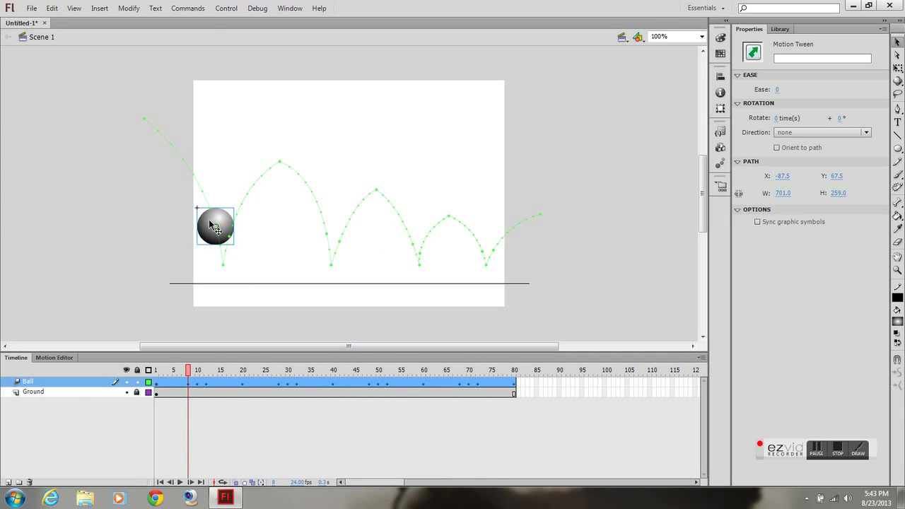
left_click(897, 68)
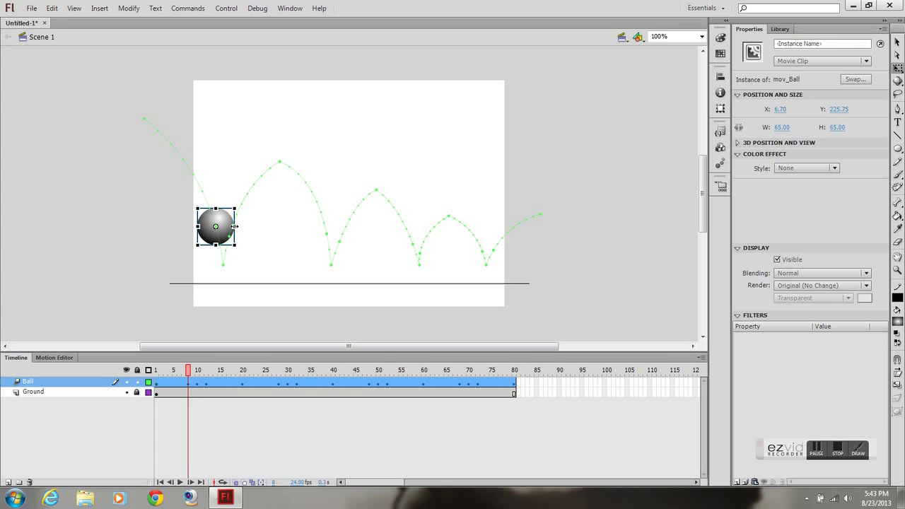
left_click_drag(234, 226, 216, 201)
left_click_drag(190, 371, 197, 371)
left_click(232, 265)
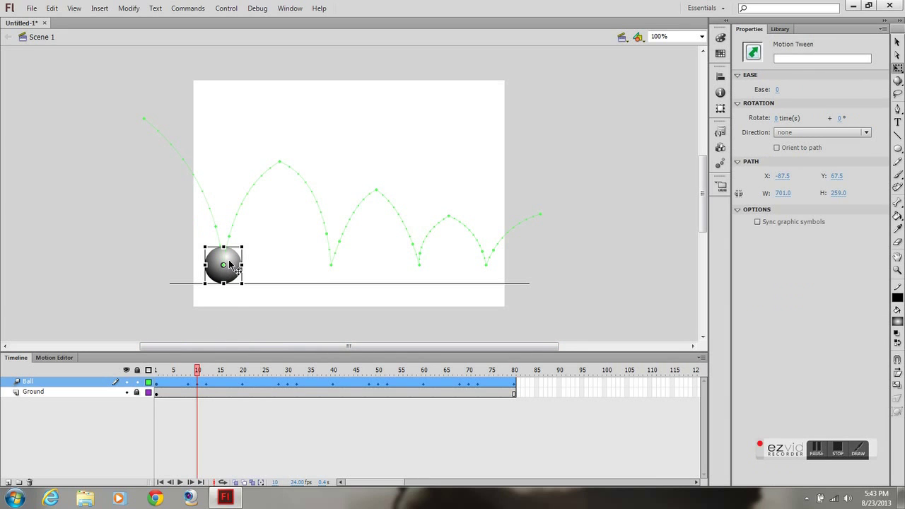
left_click_drag(223, 247, 239, 275)
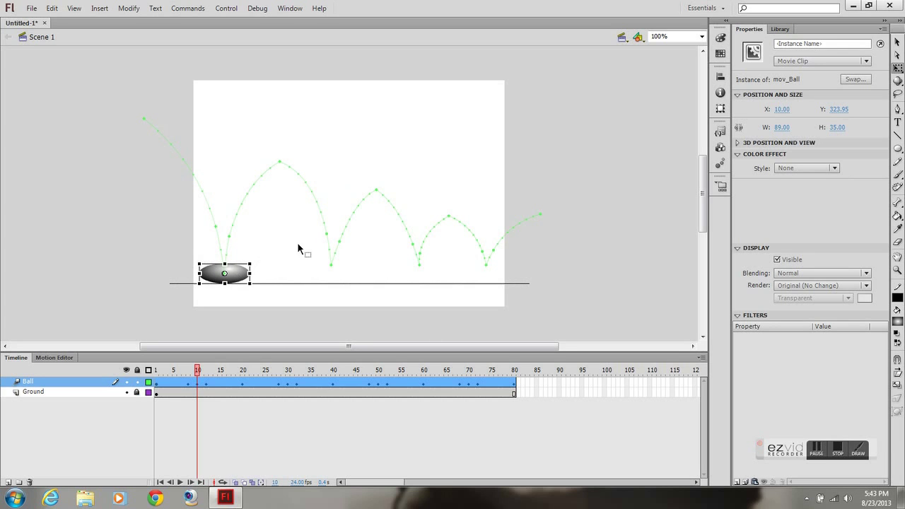
Step: Stretch the ball into a tall 47 × 85 oval at frame 12 and preview the bounce
left_click_drag(200, 373, 209, 375)
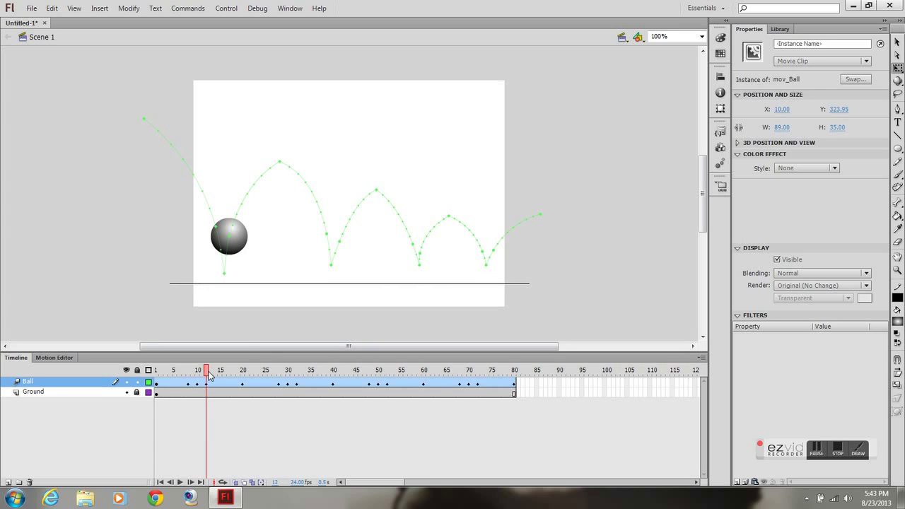
left_click(209, 380)
left_click_drag(230, 217, 243, 239)
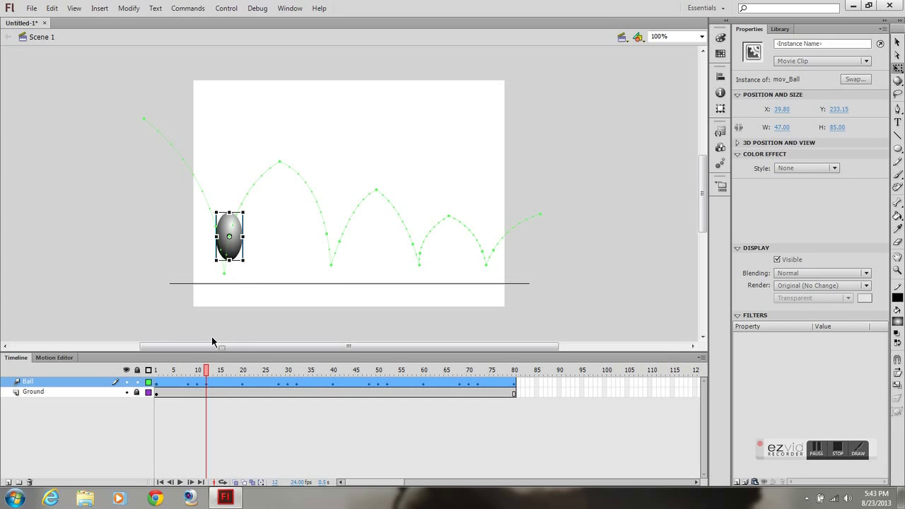
left_click_drag(206, 370, 278, 383)
Step: Narrow the ball at frame 28, squash it flat at frame 30, and stretch it tall at frame 32
left_click(279, 383)
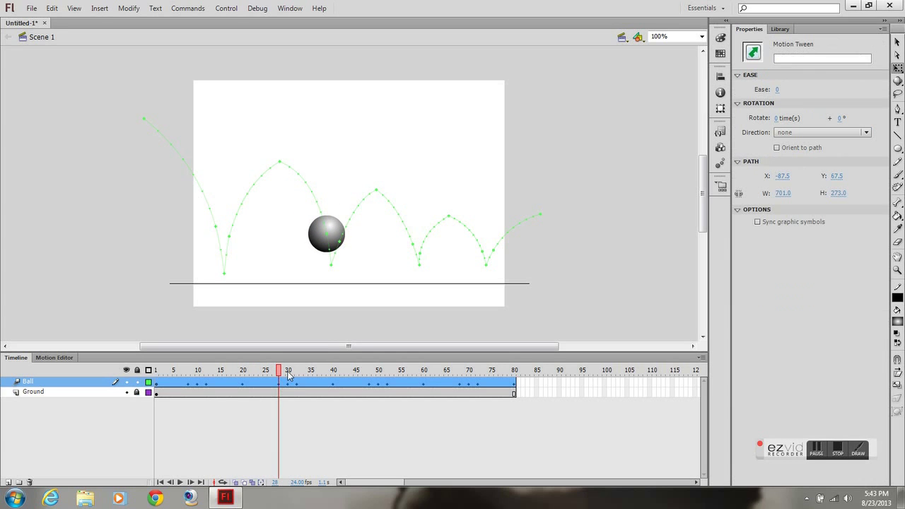
left_click_drag(348, 233, 327, 210)
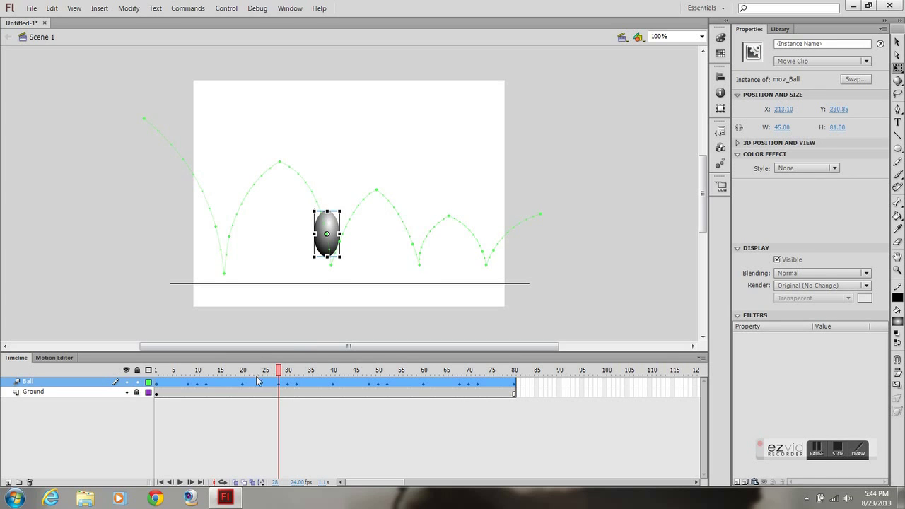
left_click(287, 370)
left_click(340, 271)
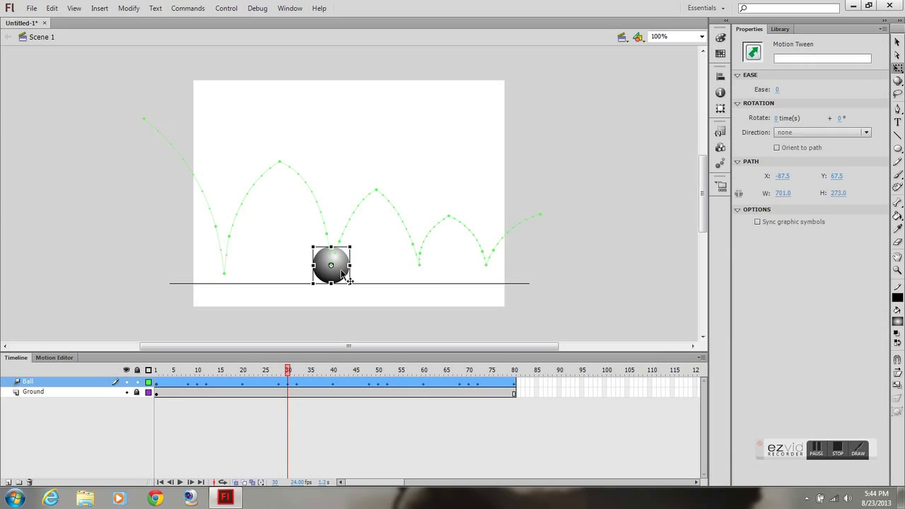
left_click_drag(331, 247, 342, 271)
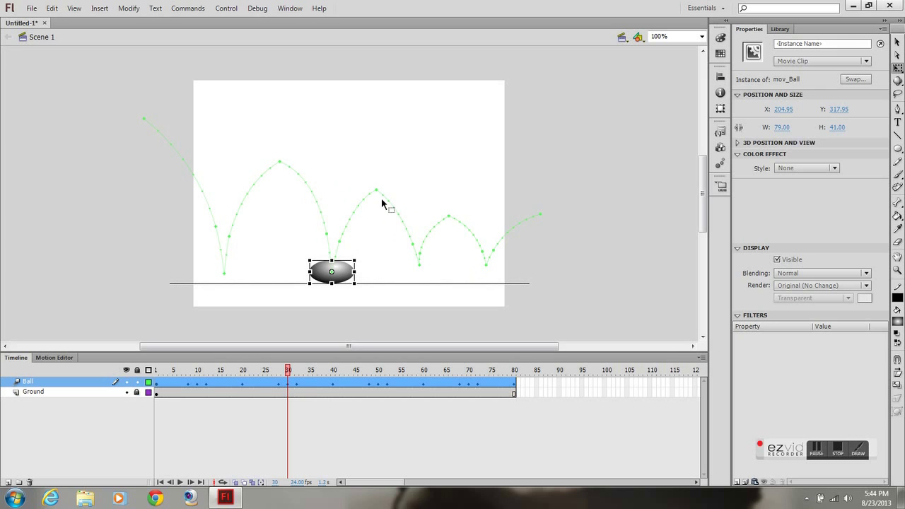
left_click(296, 376)
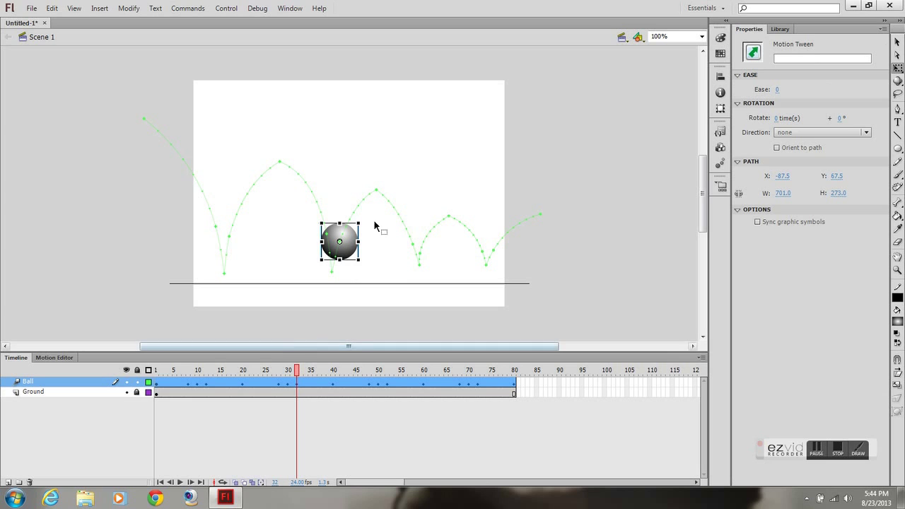
left_click_drag(358, 241, 340, 219)
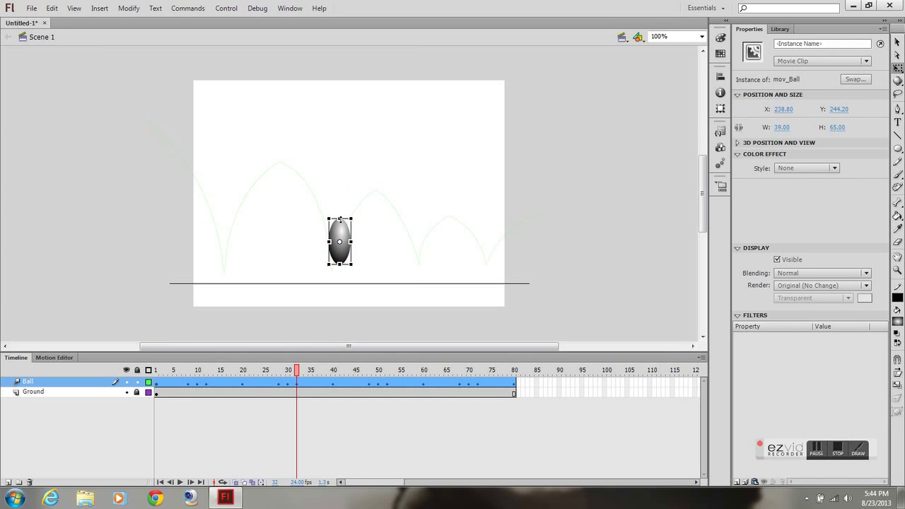
left_click_drag(298, 374, 368, 373)
Step: Narrow the ball at frame 48, squash it to 77 × 35 at 50, and stretch it to 41 × 83 at 52
left_click(423, 252)
mouse_move(431, 245)
left_mouse_down()
mouse_move(412, 221)
mouse_move(425, 245)
left_mouse_up()
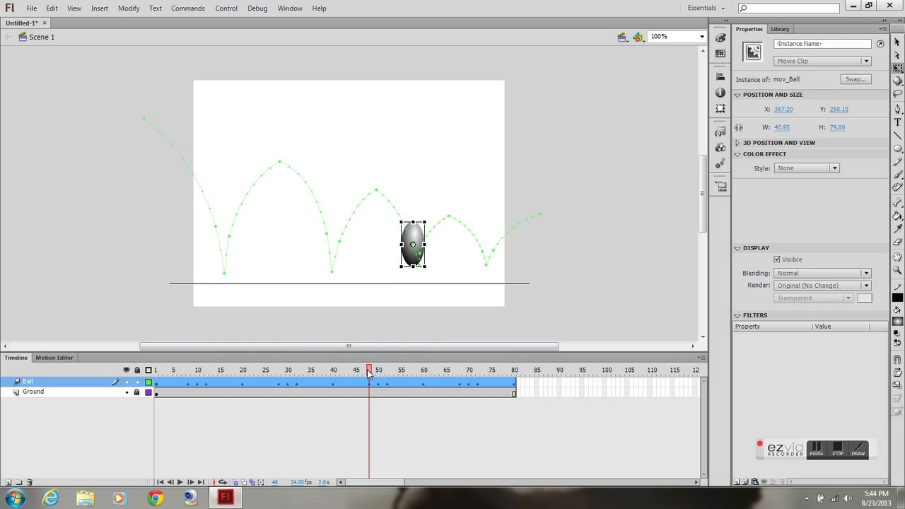
left_click_drag(370, 374, 378, 374)
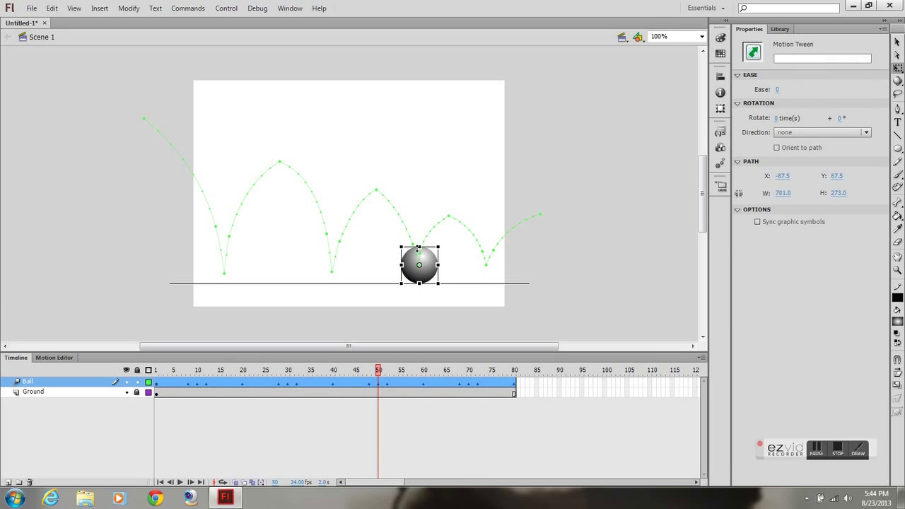
left_click_drag(418, 247, 434, 275)
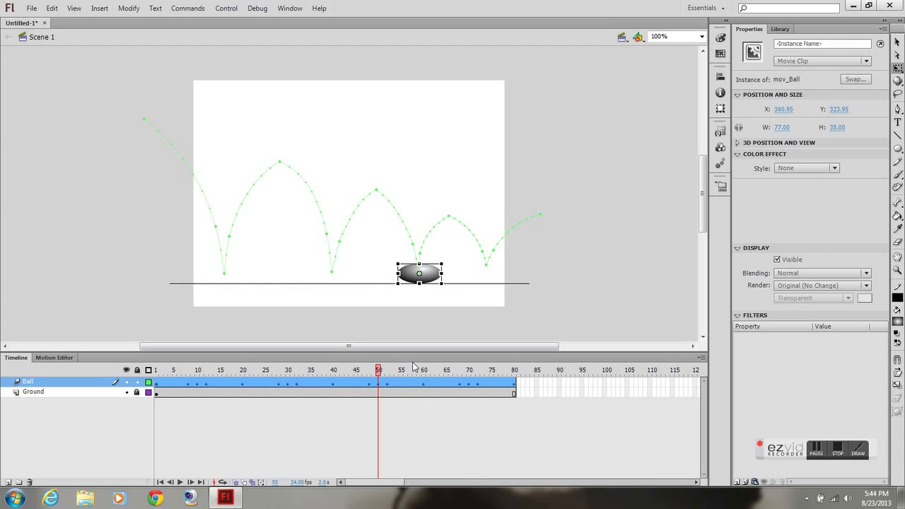
left_click_drag(379, 373, 387, 373)
left_click_drag(422, 233, 430, 253)
left_click_drag(383, 375, 460, 382)
Step: Stretch the ball at frame 68, squash it to 85 × 37 at 70, and stretch it to 39.3 × 79 at 72
left_click(497, 263)
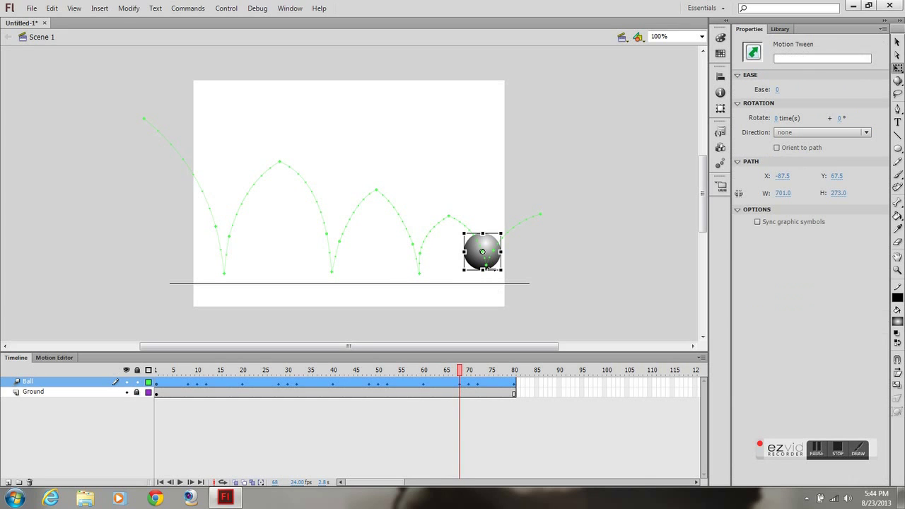
left_click(494, 252)
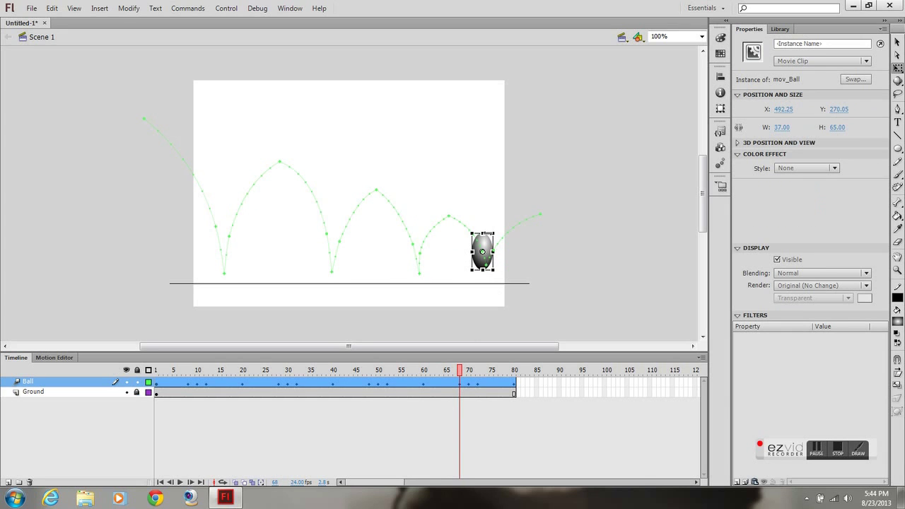
left_click_drag(484, 231, 483, 227)
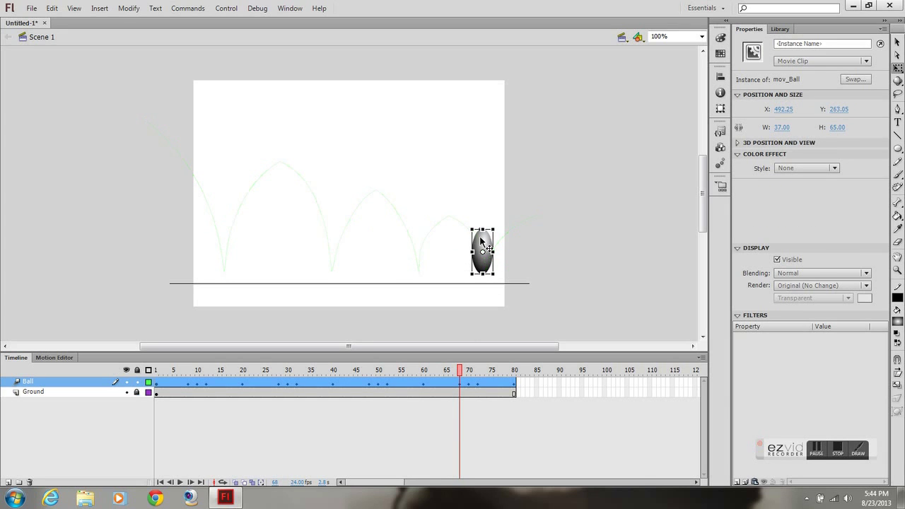
left_click_drag(464, 374, 470, 375)
left_click(472, 379)
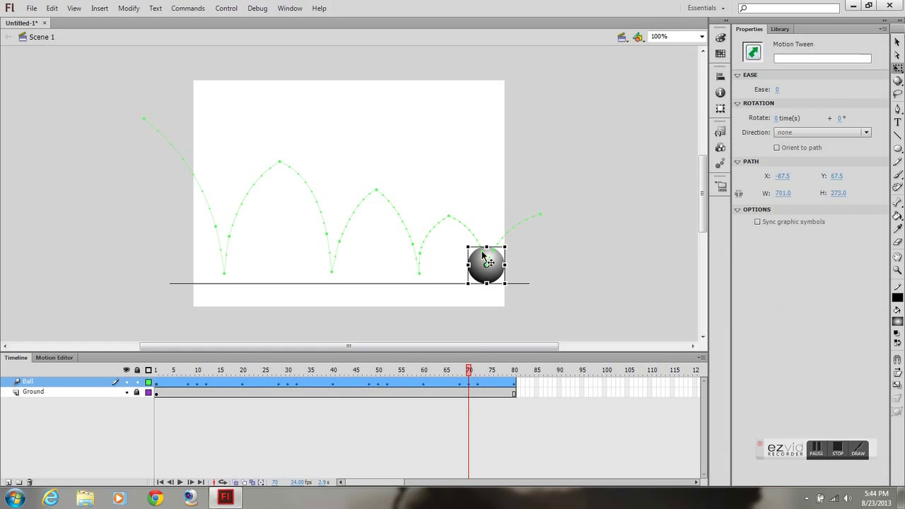
left_click_drag(486, 248, 499, 276)
left_click_drag(470, 372, 480, 374)
left_click(506, 260)
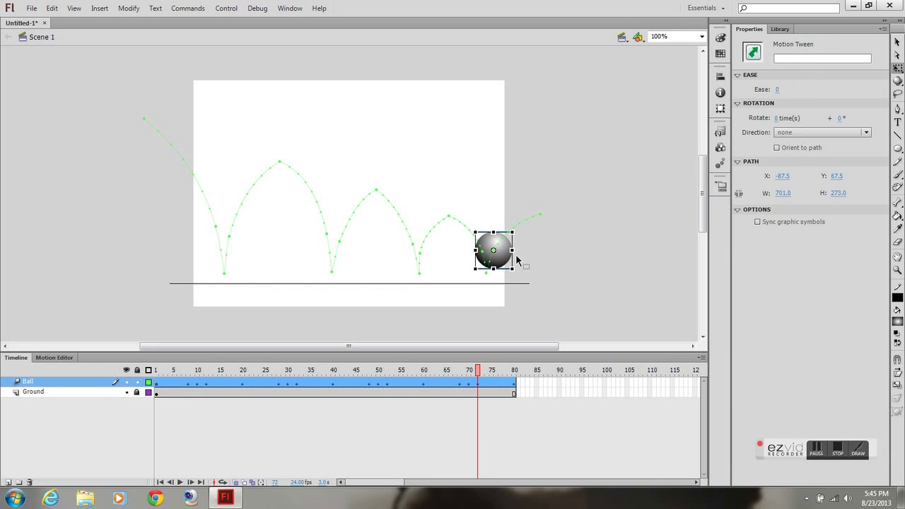
left_click_drag(509, 250, 494, 227)
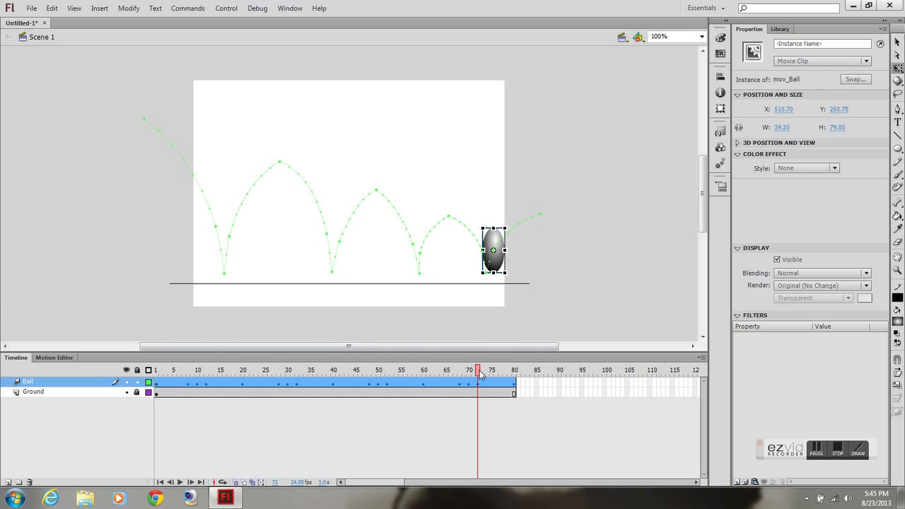
left_click_drag(479, 374, 84, 353)
Step: Play the whole bouncing ball animation on stage through frame 80
left_click(32, 381)
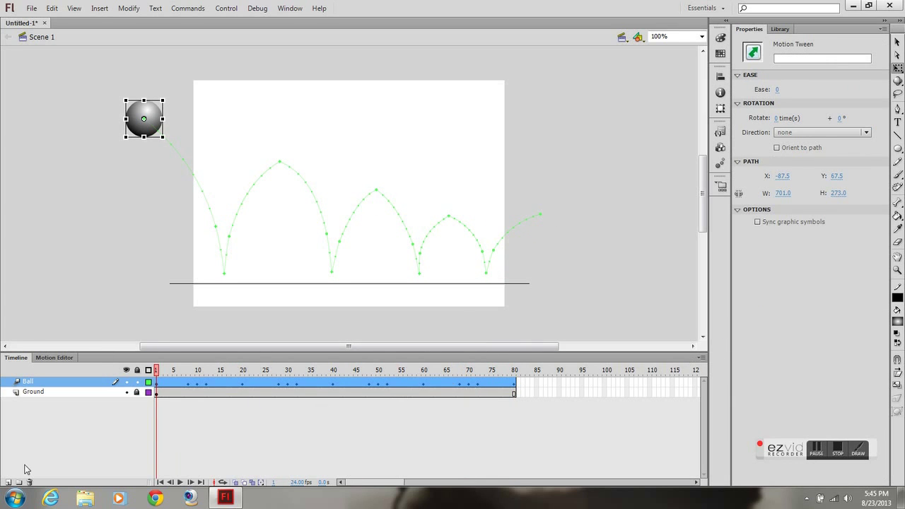
left_click(180, 482)
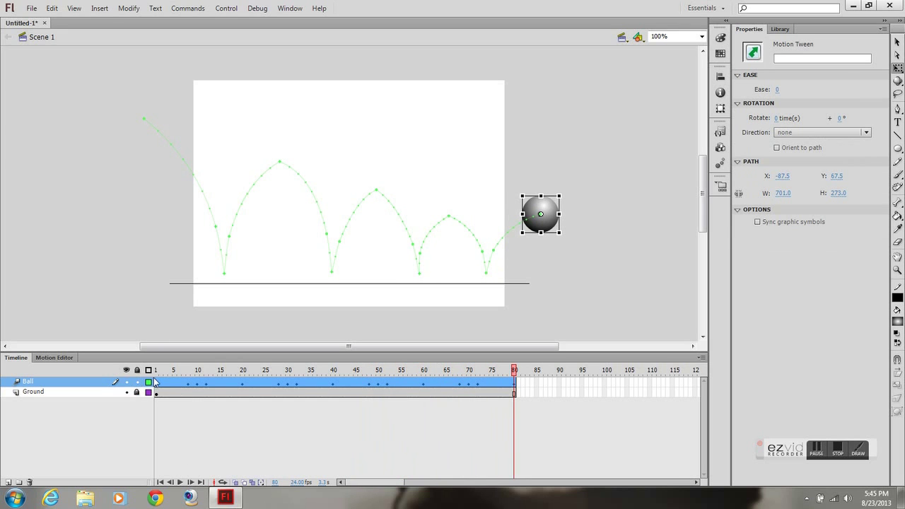
Step: Move the first stretch keyframe on the Ball tween from frame 8 to frame 9
left_click(187, 384)
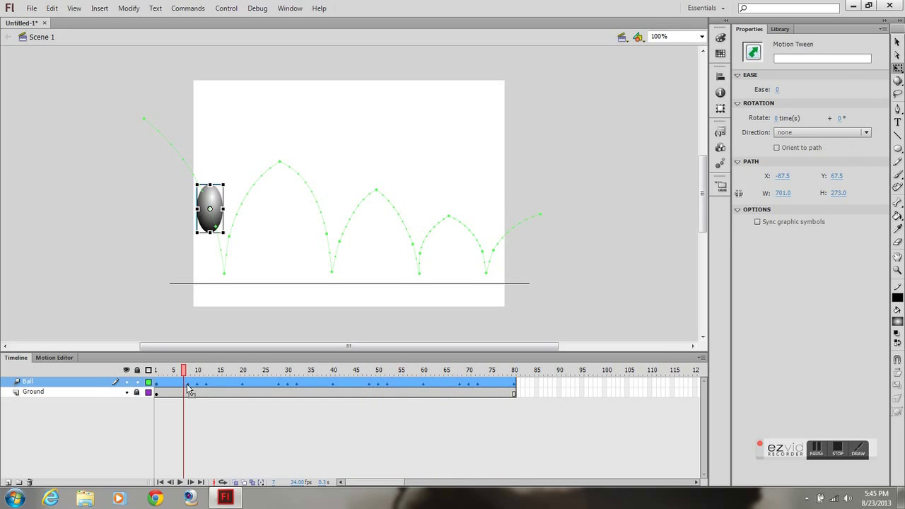
left_click(188, 387)
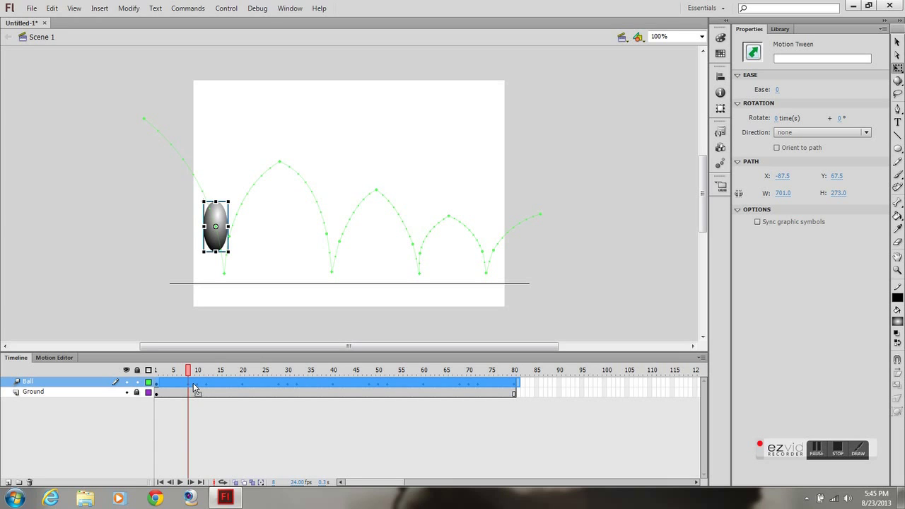
left_click(192, 389)
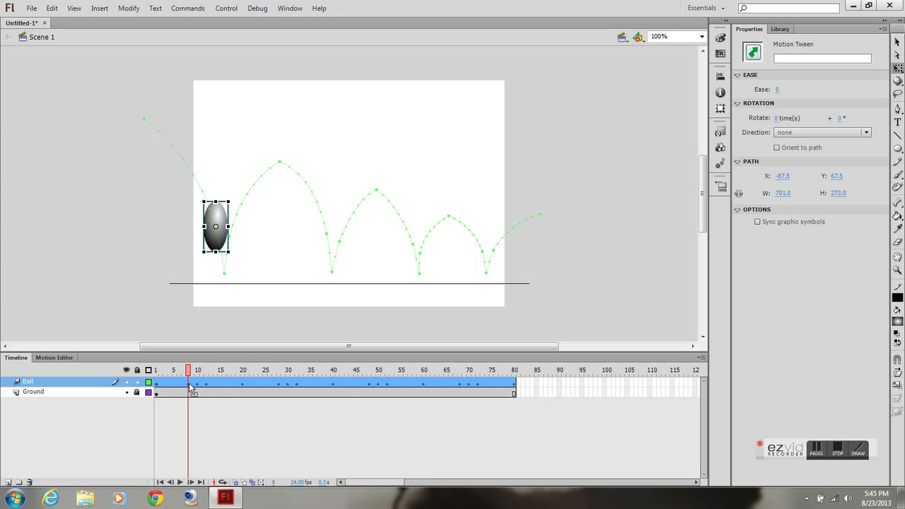
left_click(193, 392)
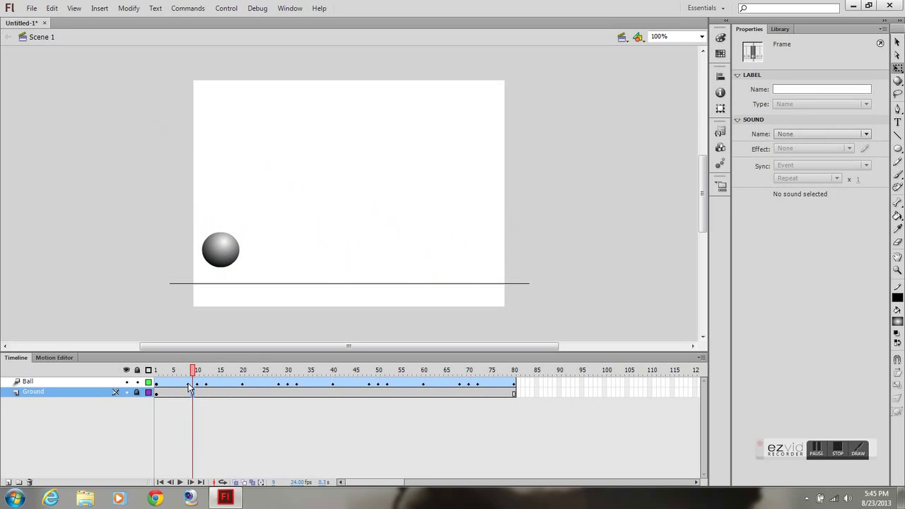
left_click(188, 383)
left_click_drag(189, 384, 193, 391)
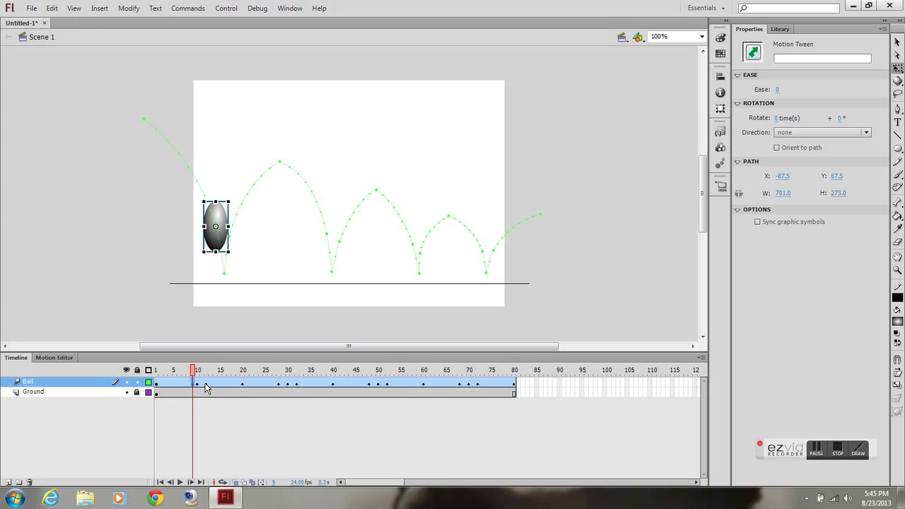
Step: Shift the later stretch keyframes one frame later, e.g. 48 to 49, and replay the animation
left_click(279, 385)
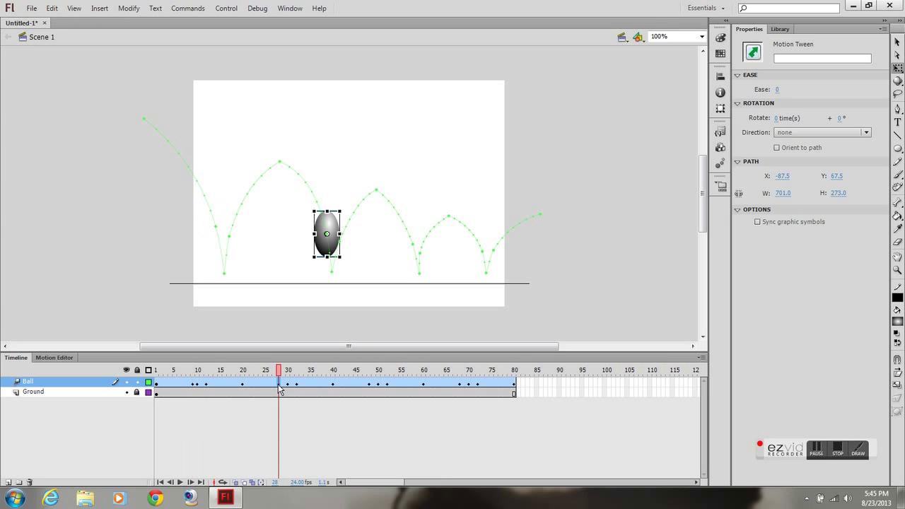
left_click(284, 391)
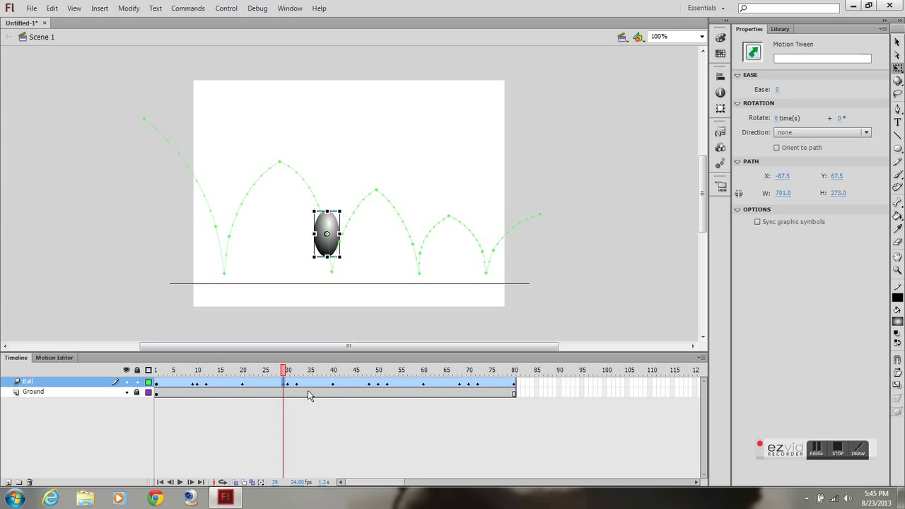
left_click(370, 387)
left_click_drag(372, 386, 376, 388)
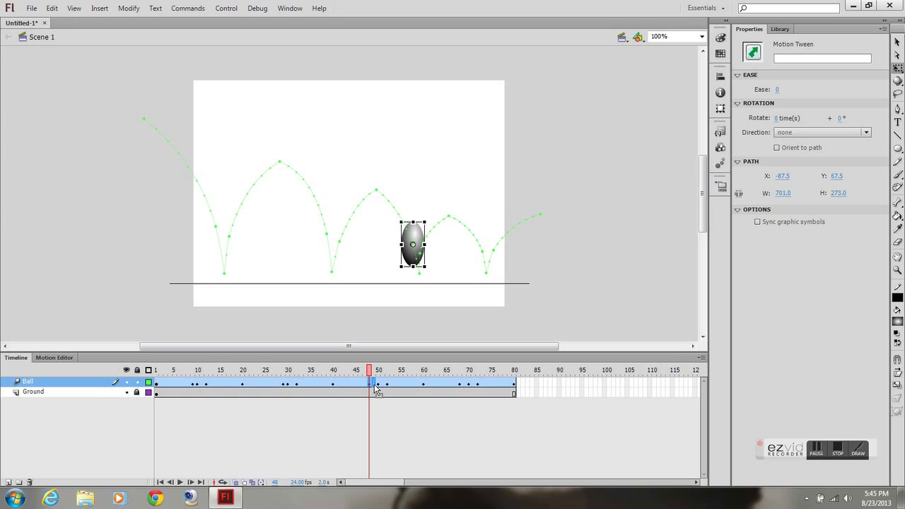
left_click(375, 389)
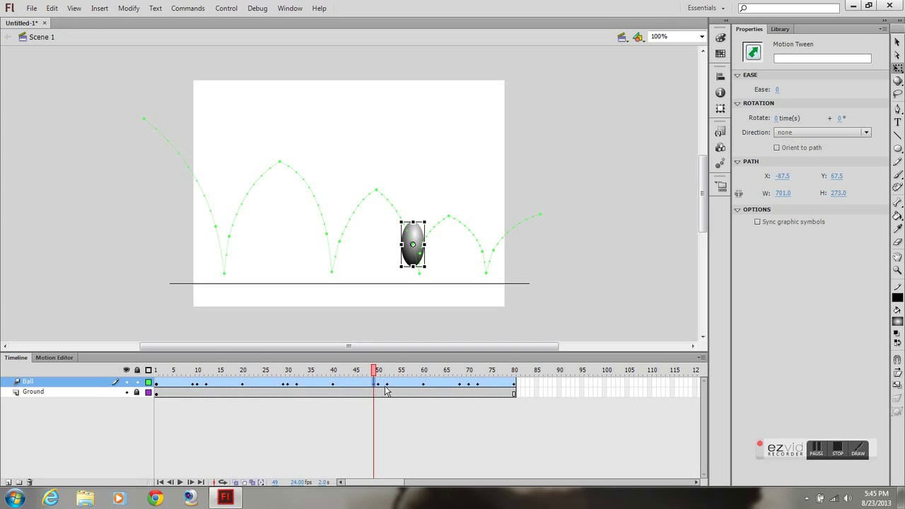
left_click(460, 387)
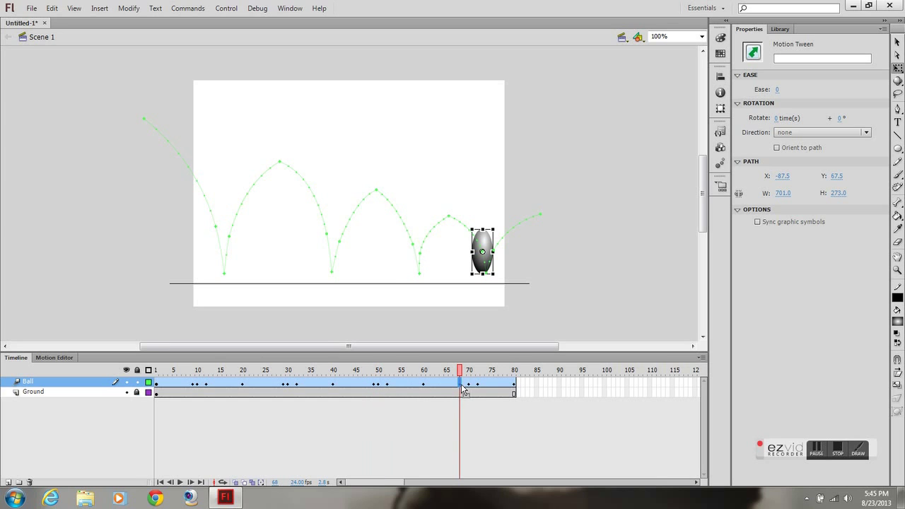
left_click(464, 389)
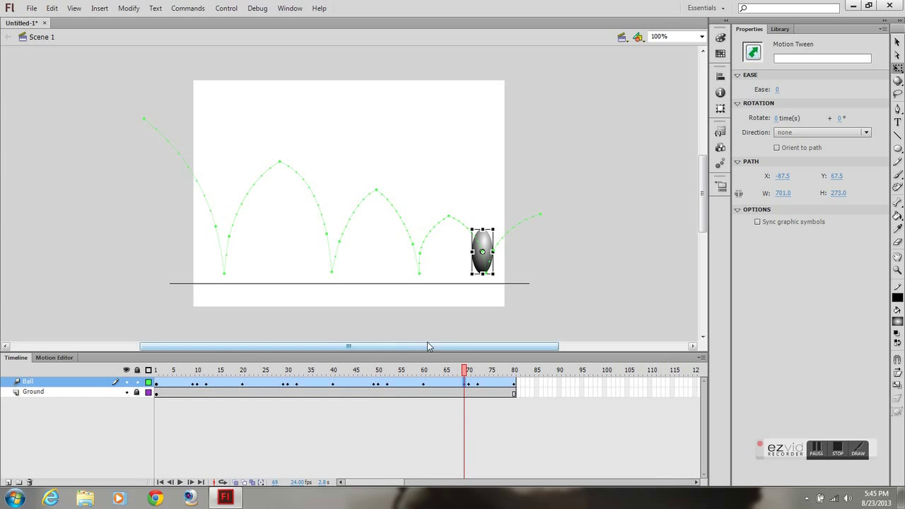
left_click(180, 483)
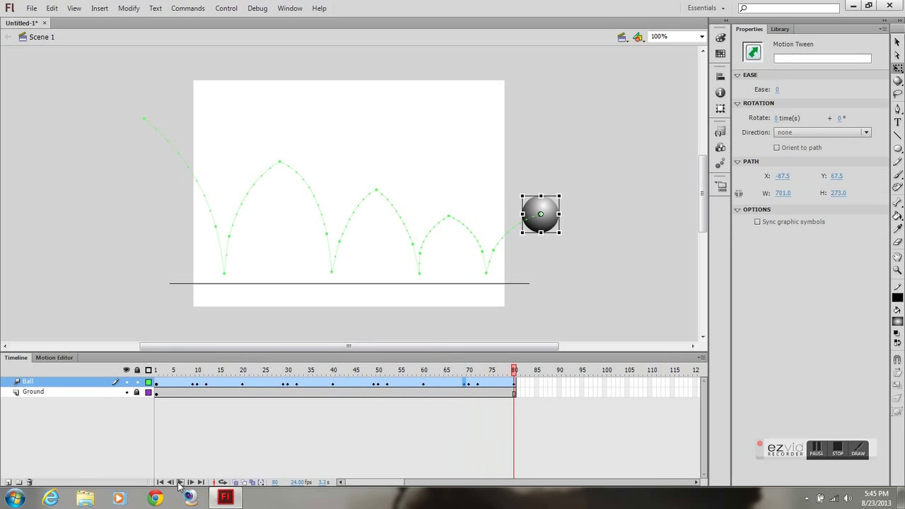
left_click(180, 483)
left_click_drag(395, 370, 528, 372)
key("ctrl+Return")
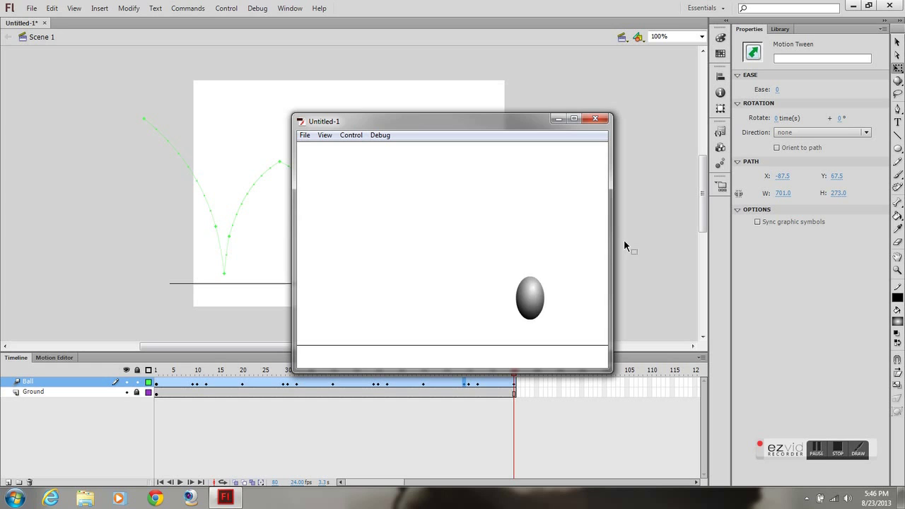
left_click(602, 122)
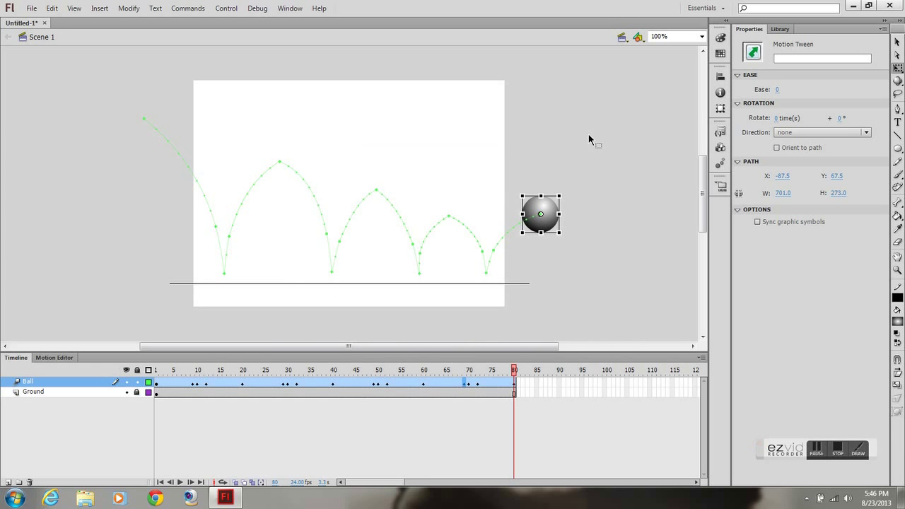